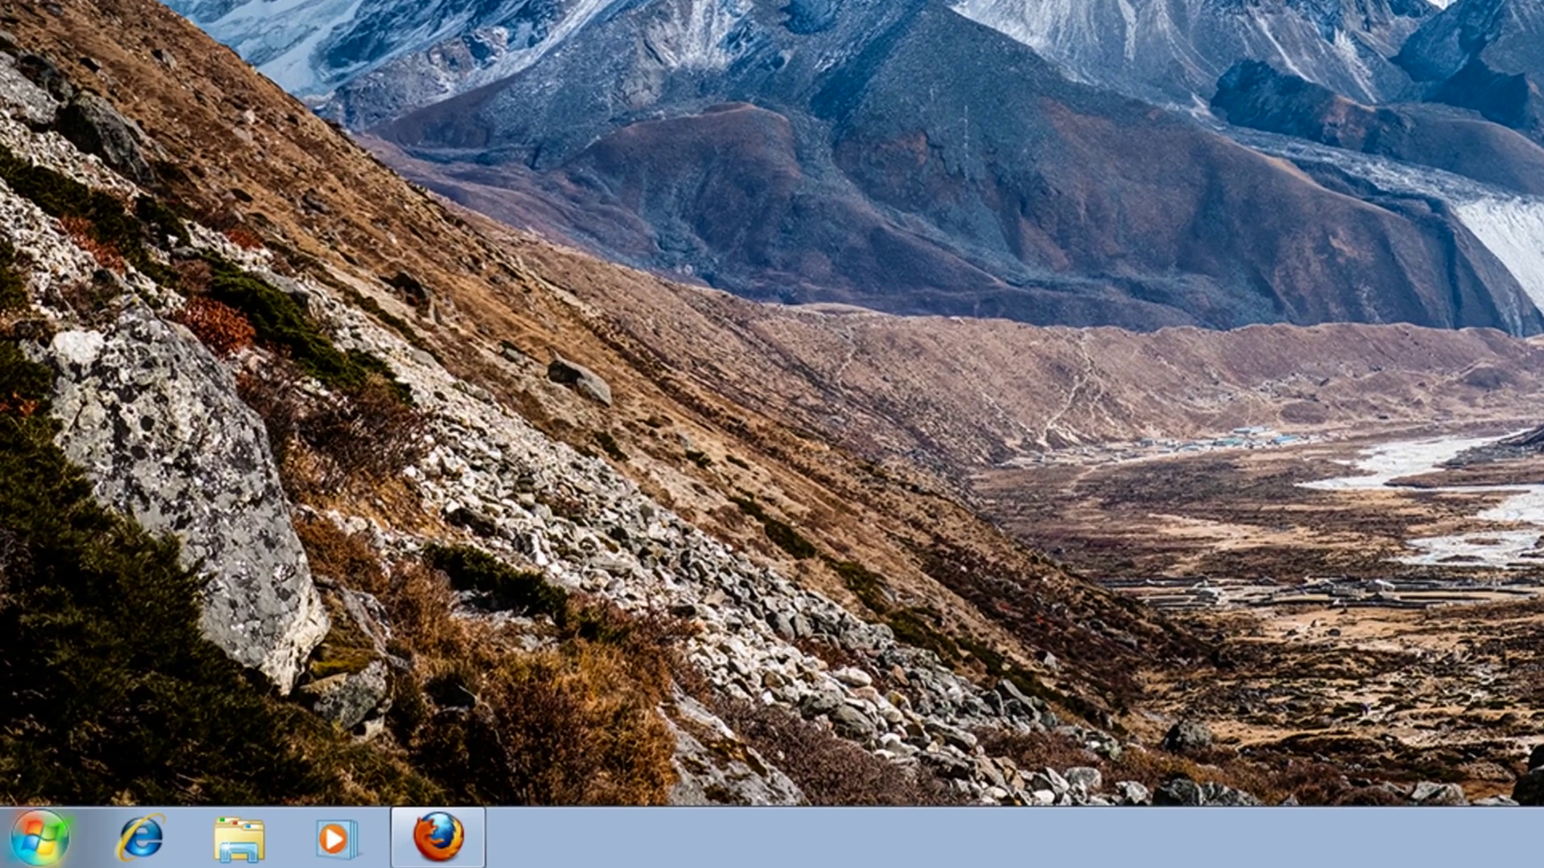
Open Disk Management within Computer Management from the Control Panel's Administrative Tools
click(39, 836)
click(482, 460)
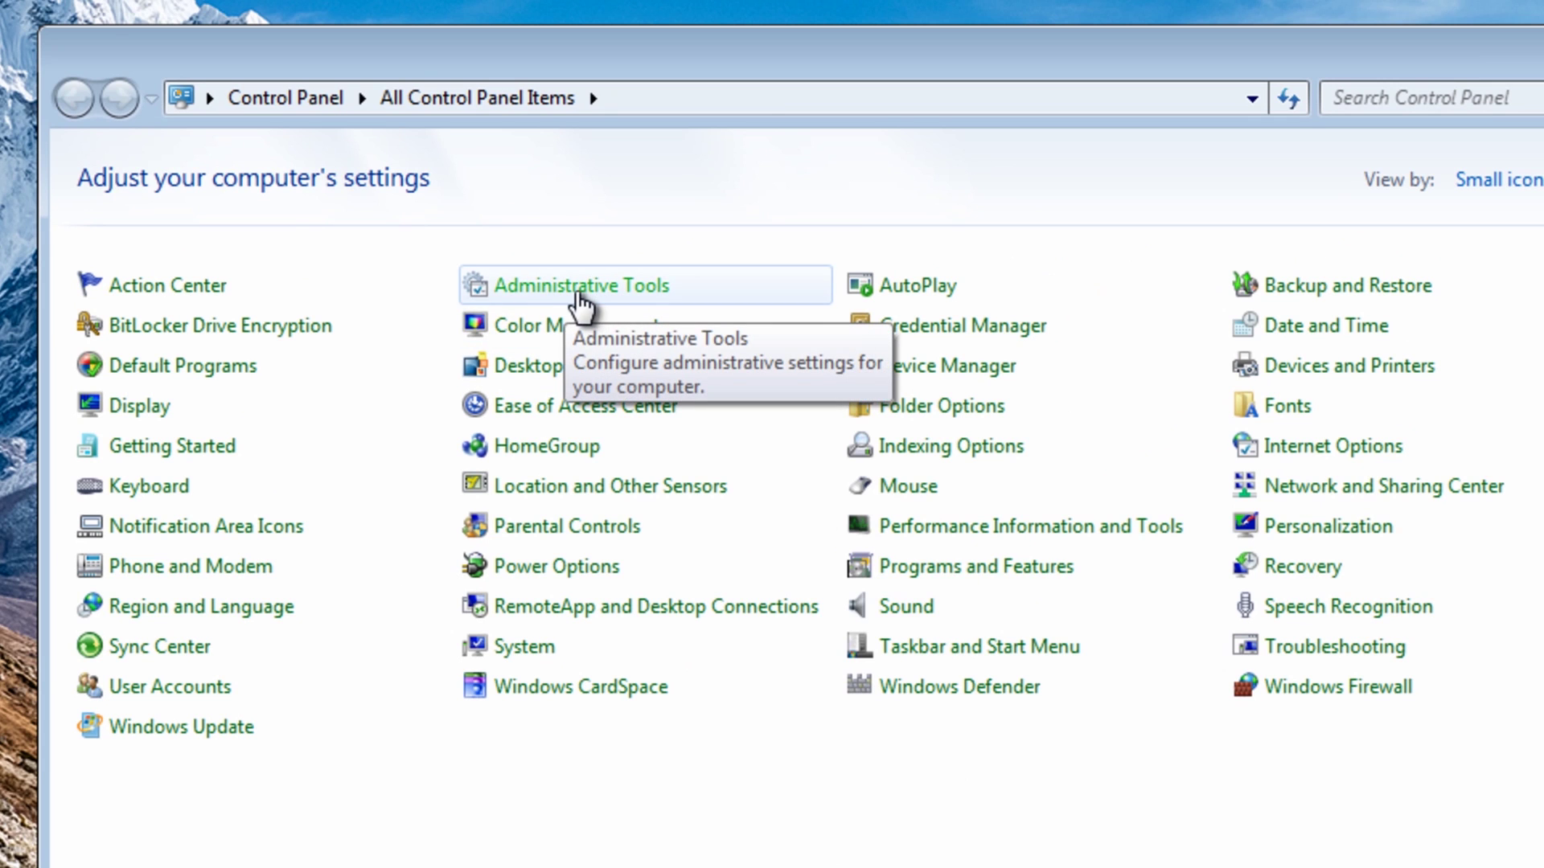
click(580, 301)
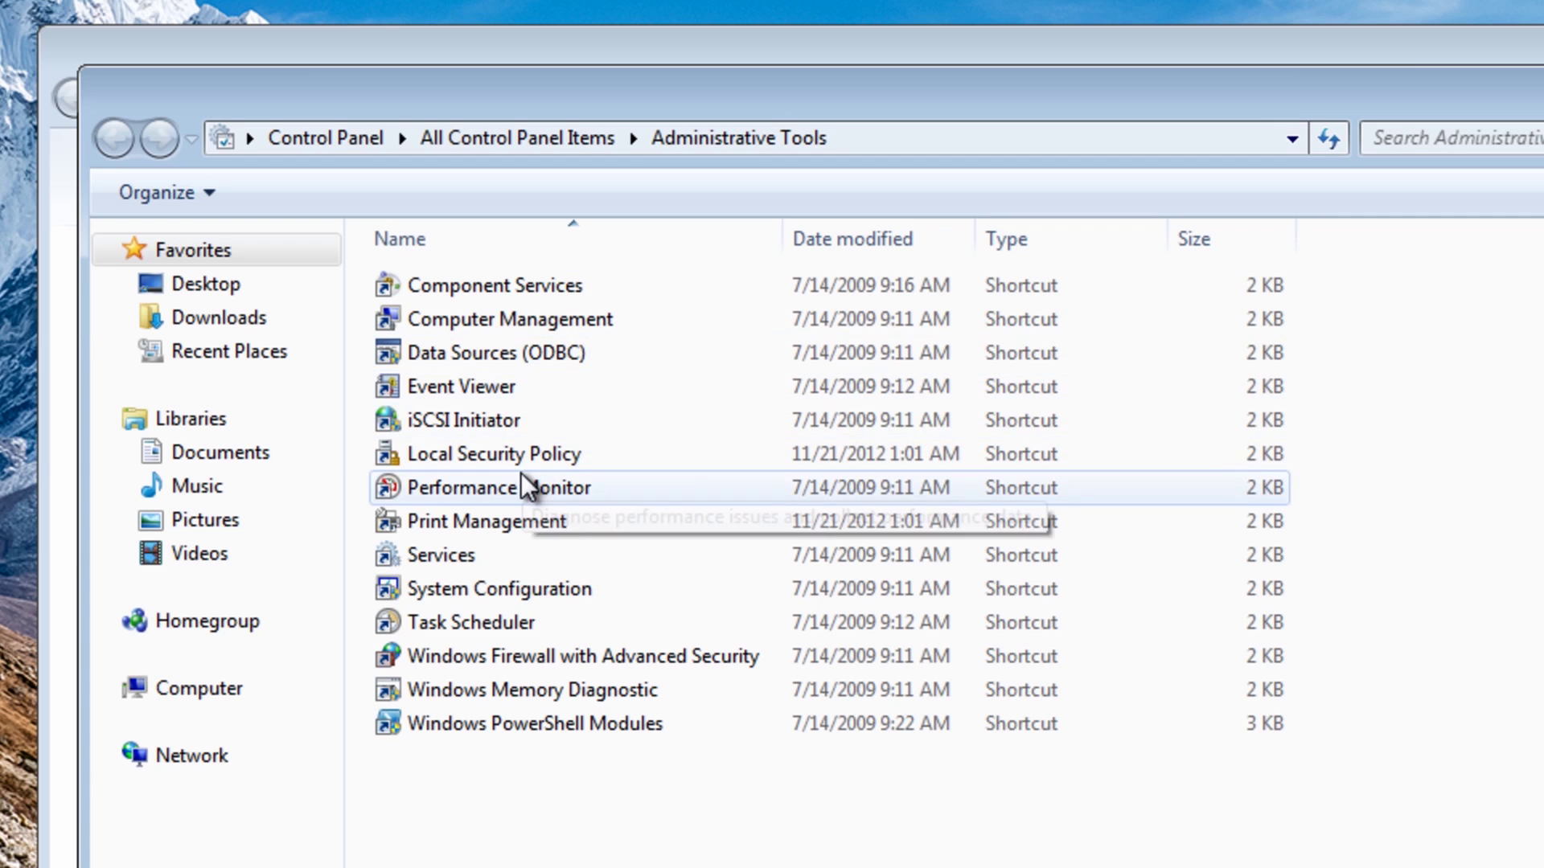
click(473, 317)
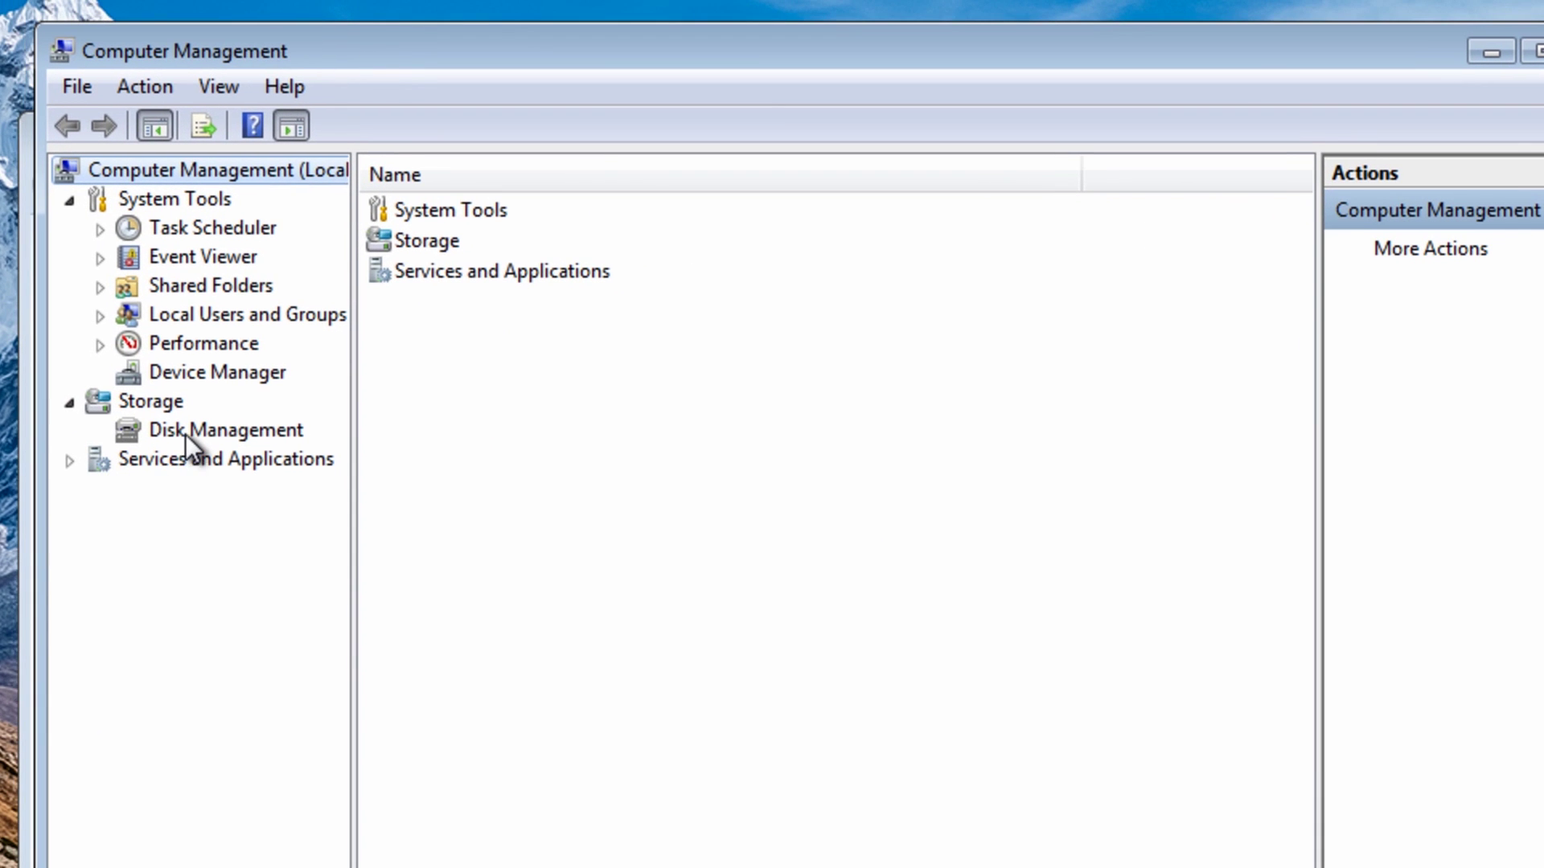
click(177, 432)
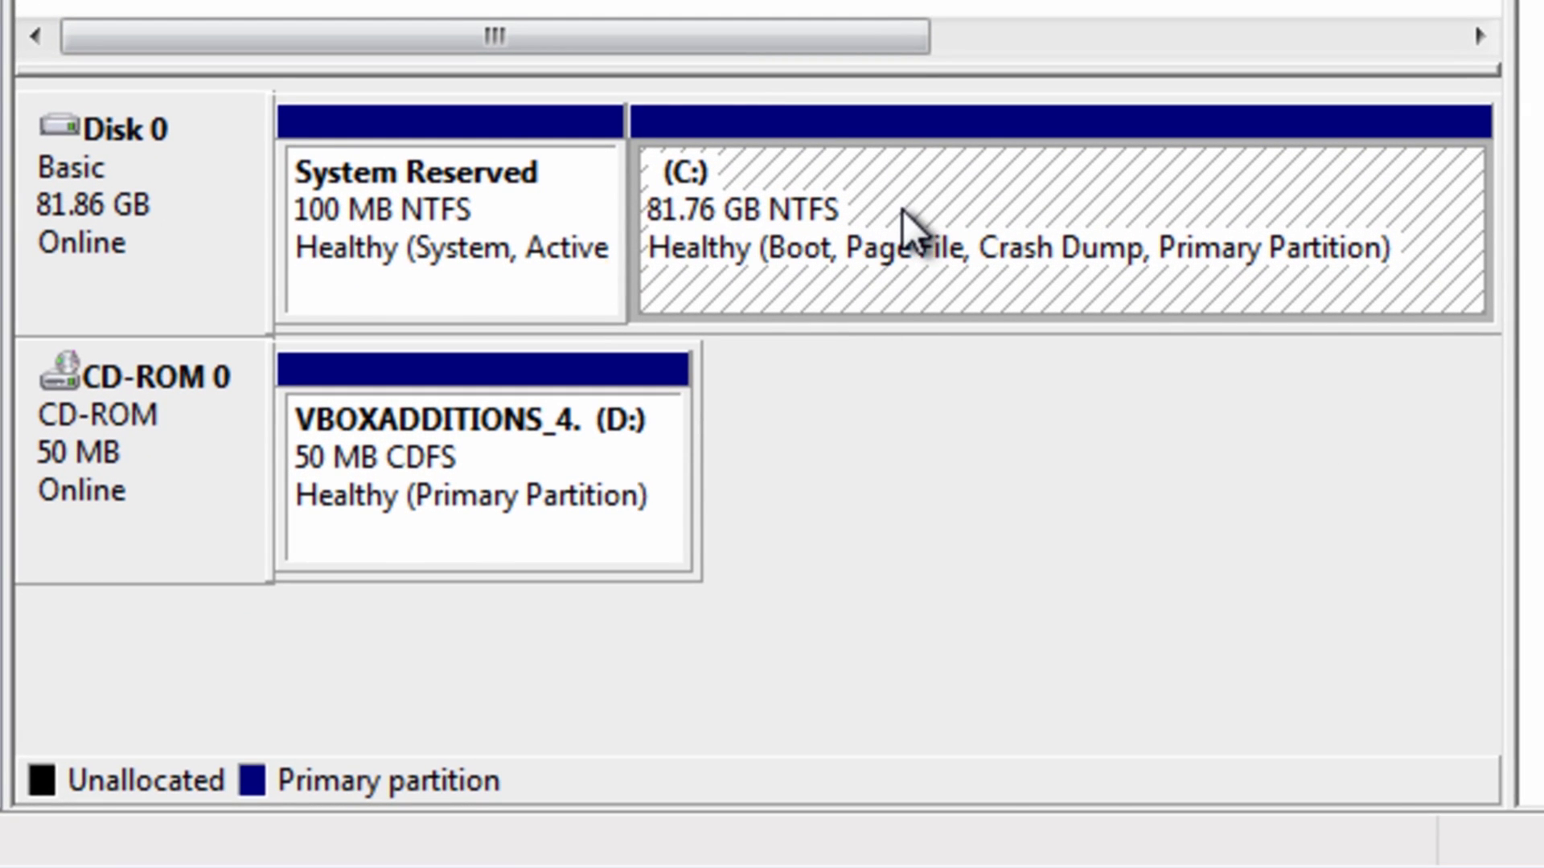
Shrink the C: volume on Disk 0 by 41388 MB
right_click(902, 210)
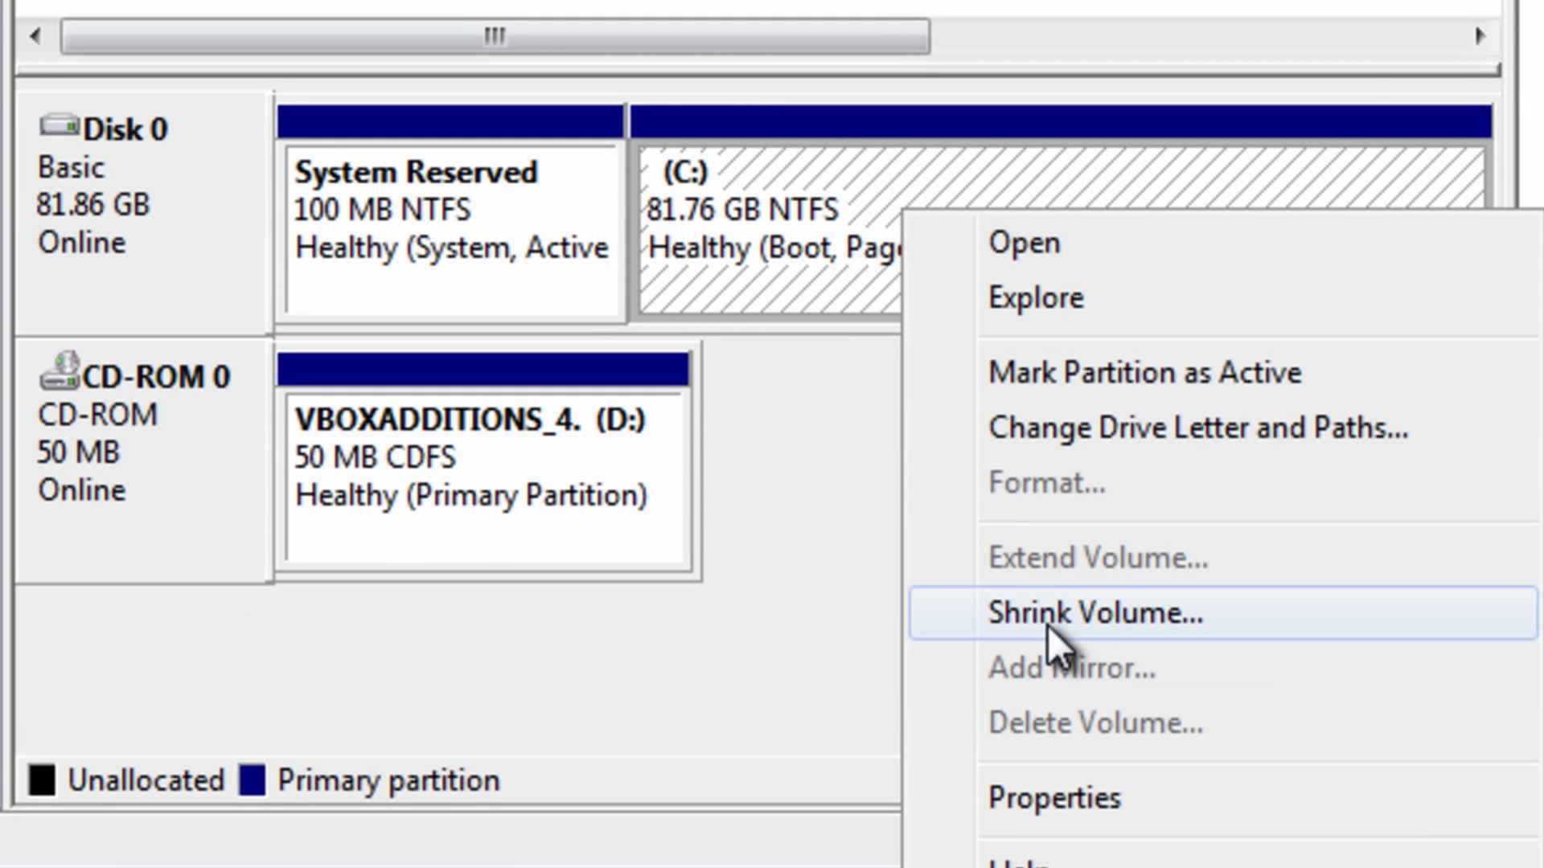
click(1048, 626)
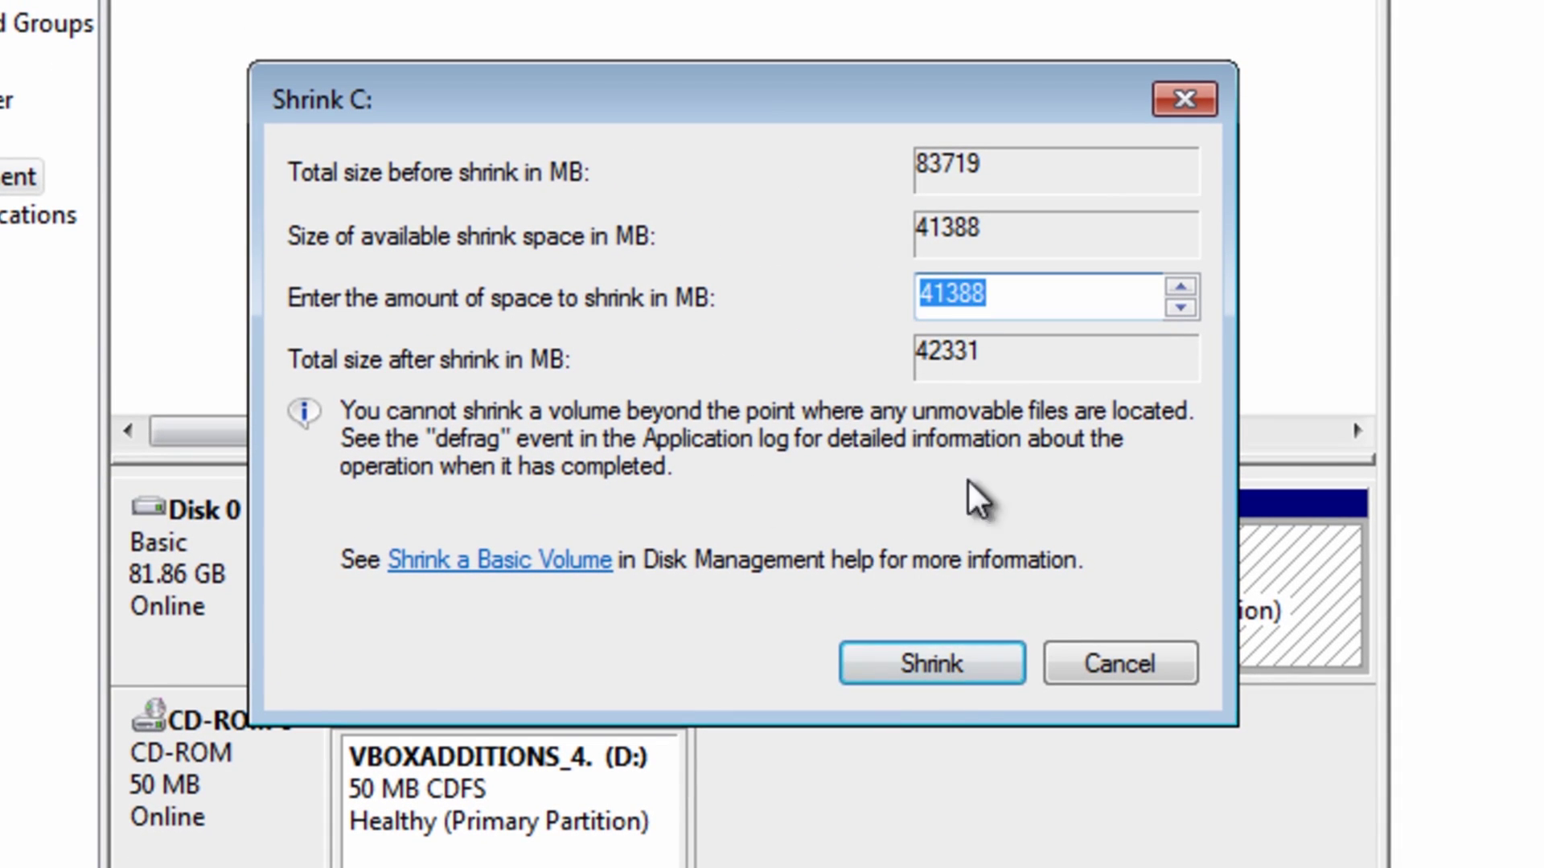
click(937, 674)
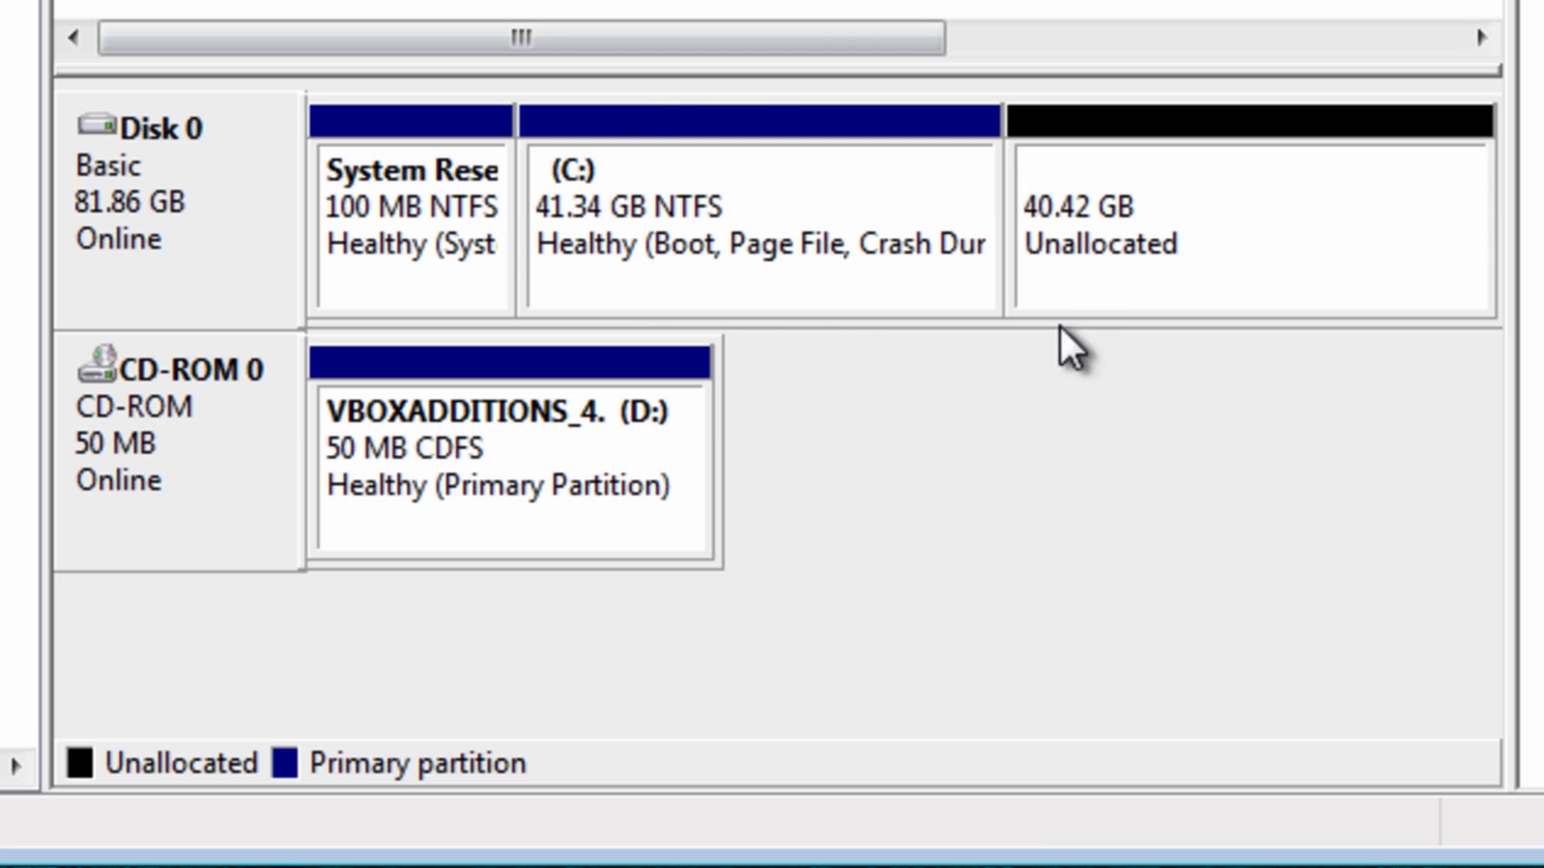
Create a 41388 MB simple volume in the unallocated space, quick-formatted as NTFS and labelled OS Rescue
right_click(1126, 207)
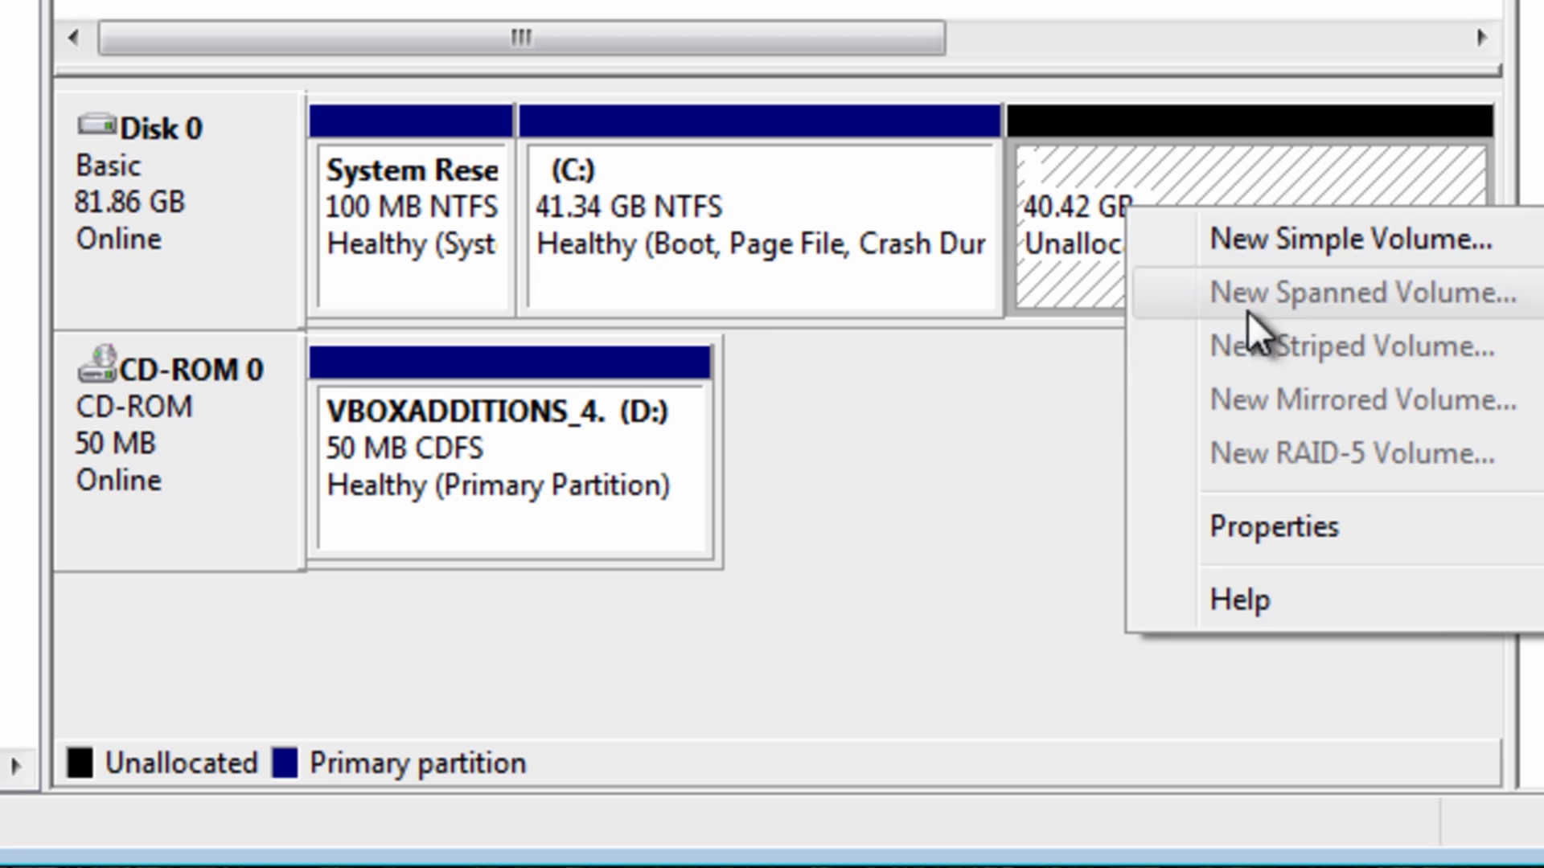
click(1276, 245)
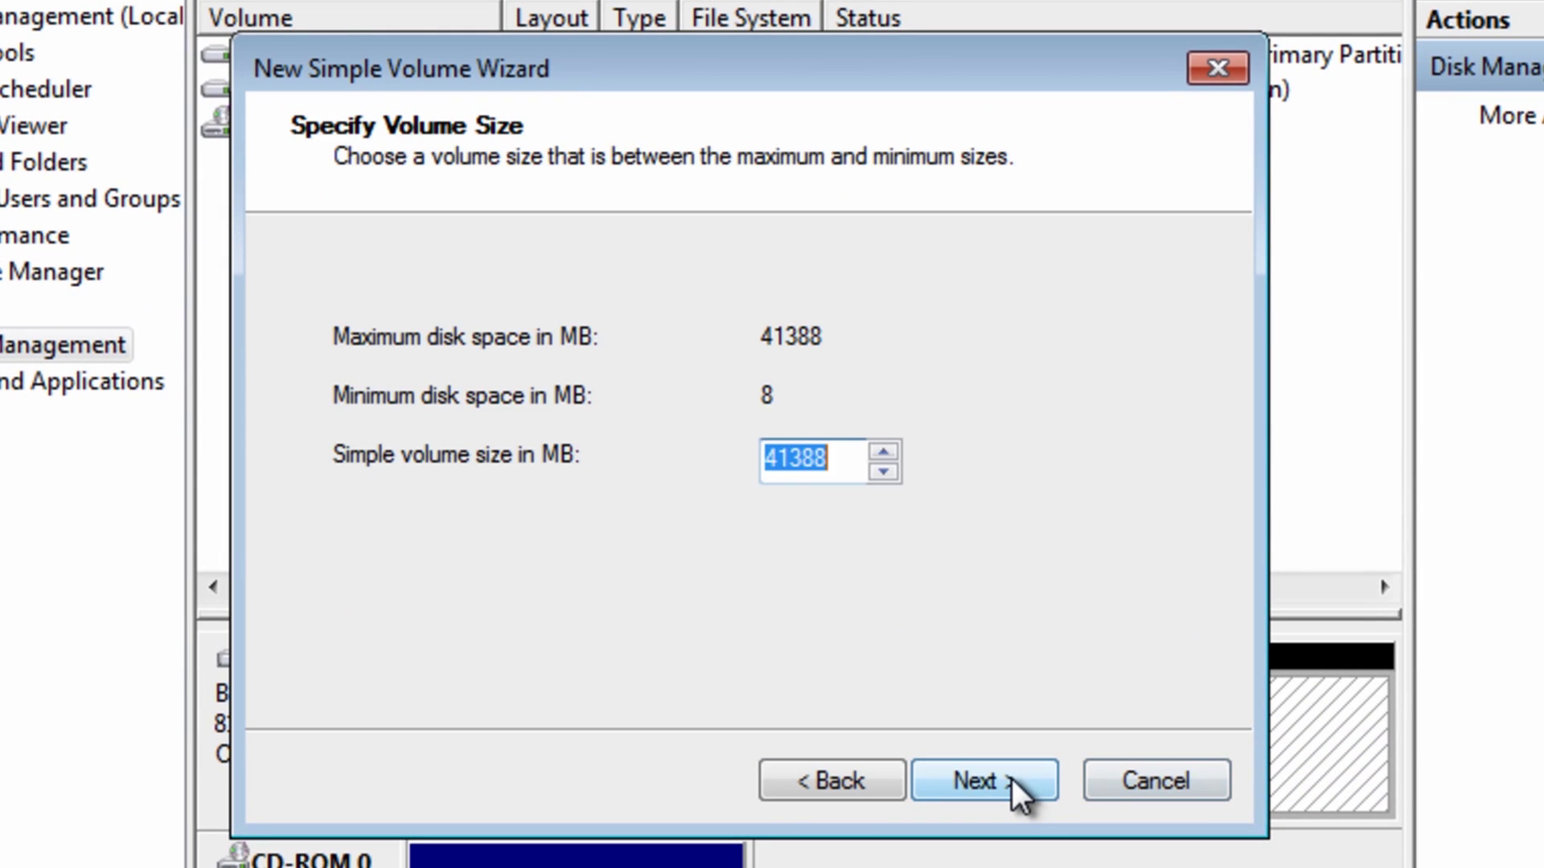
click(1018, 794)
click(1018, 794)
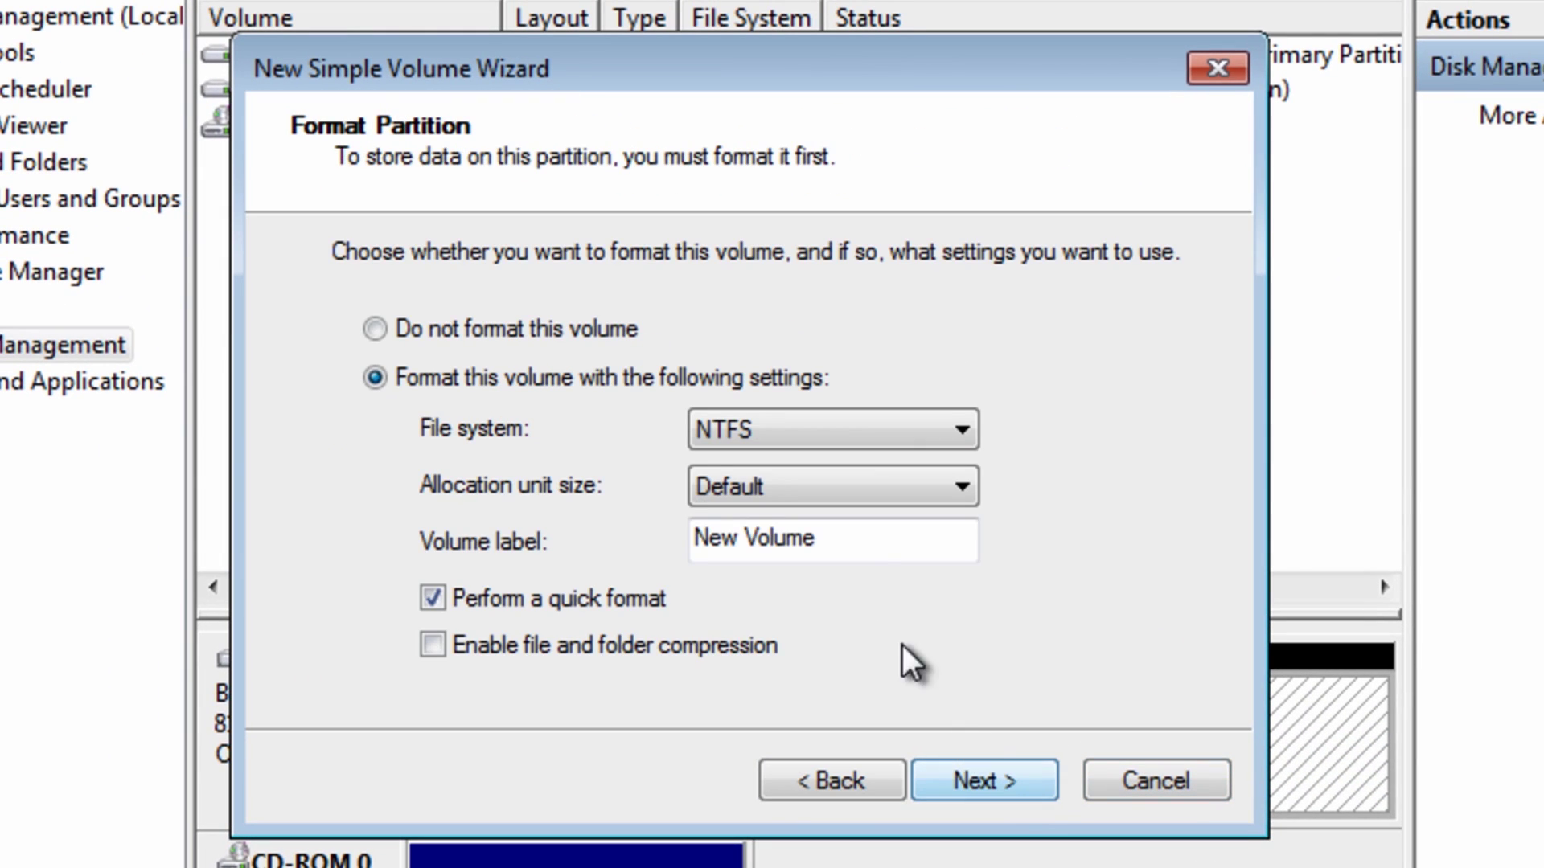
drag(861, 544, 649, 560)
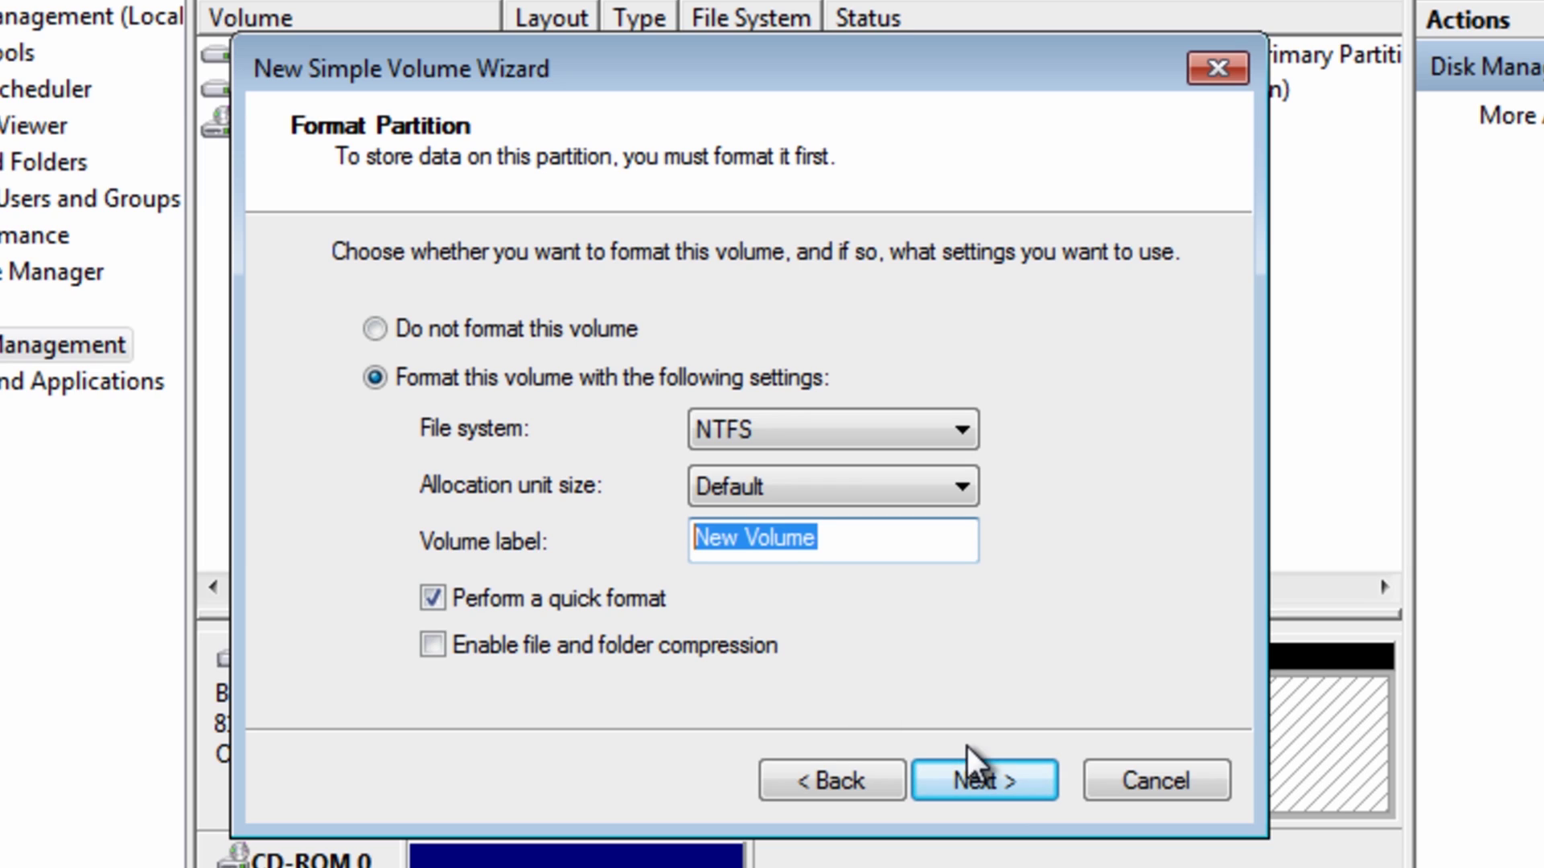
text(OS R)
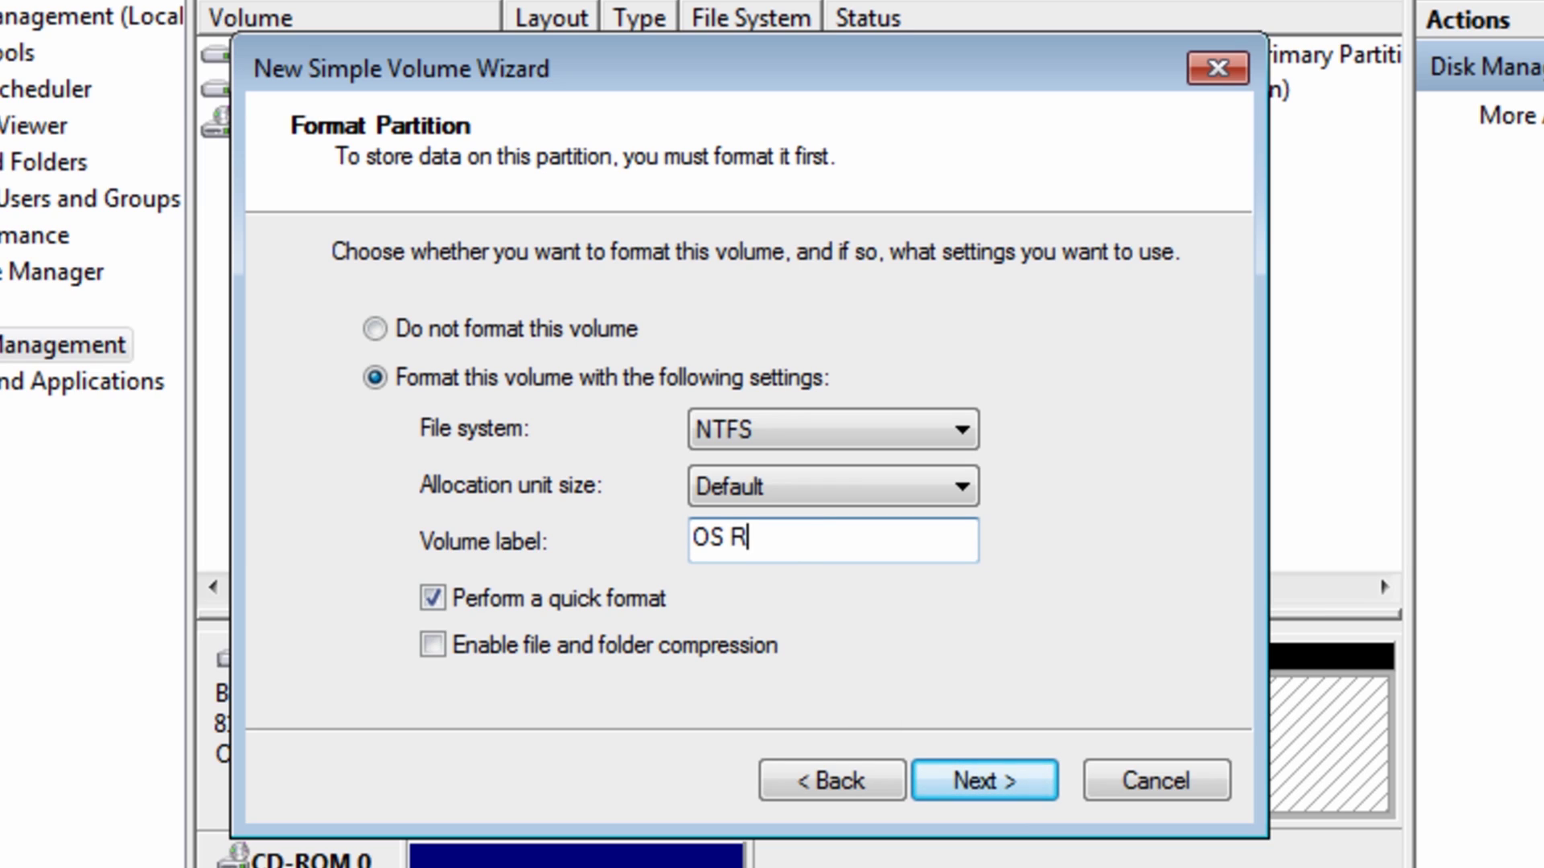
text(escue)
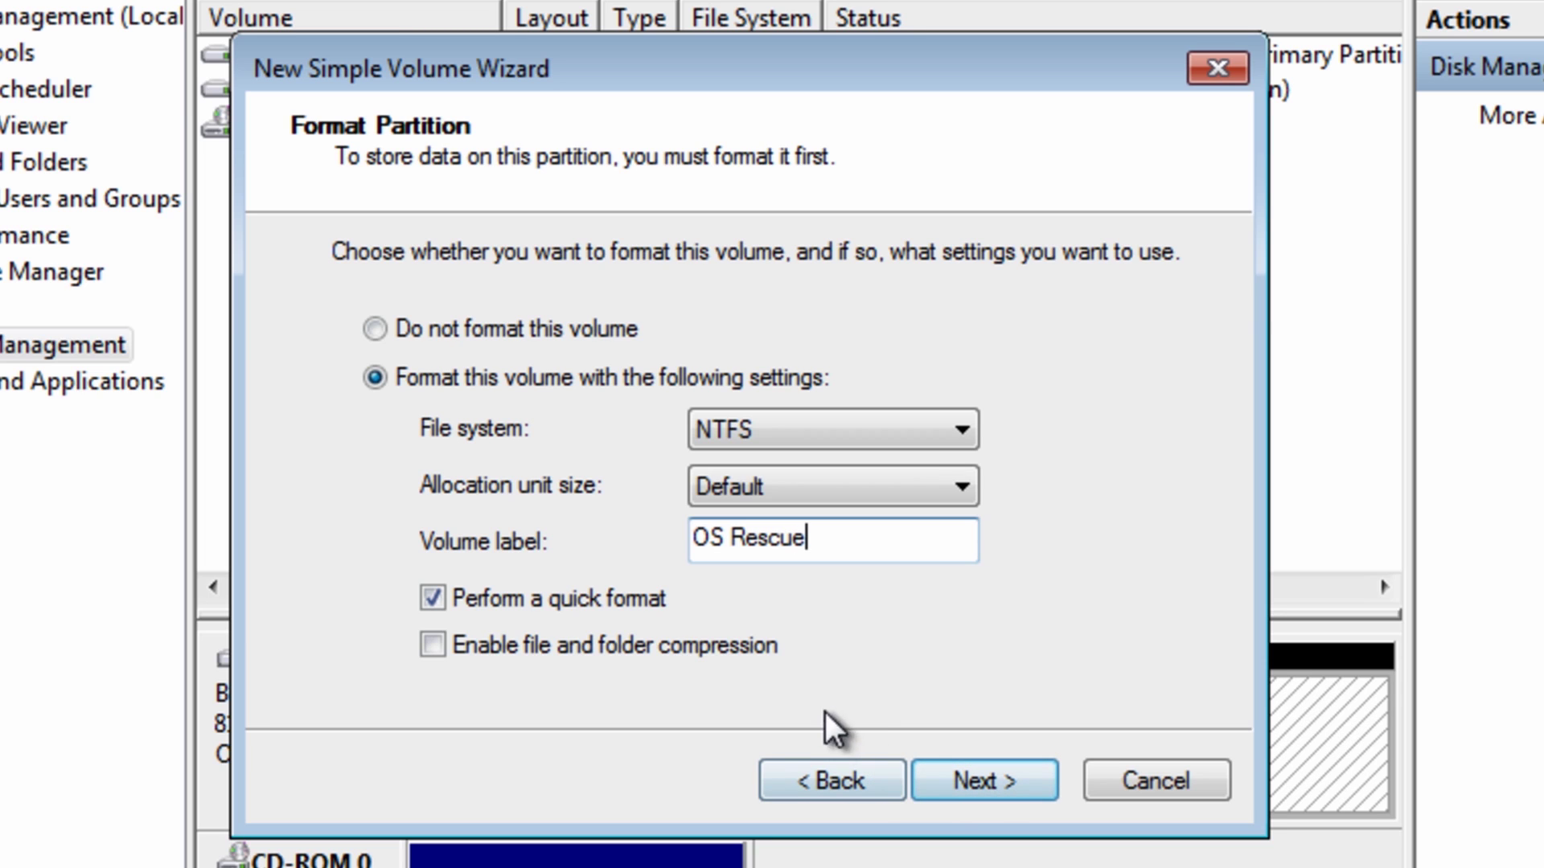
click(985, 784)
click(982, 782)
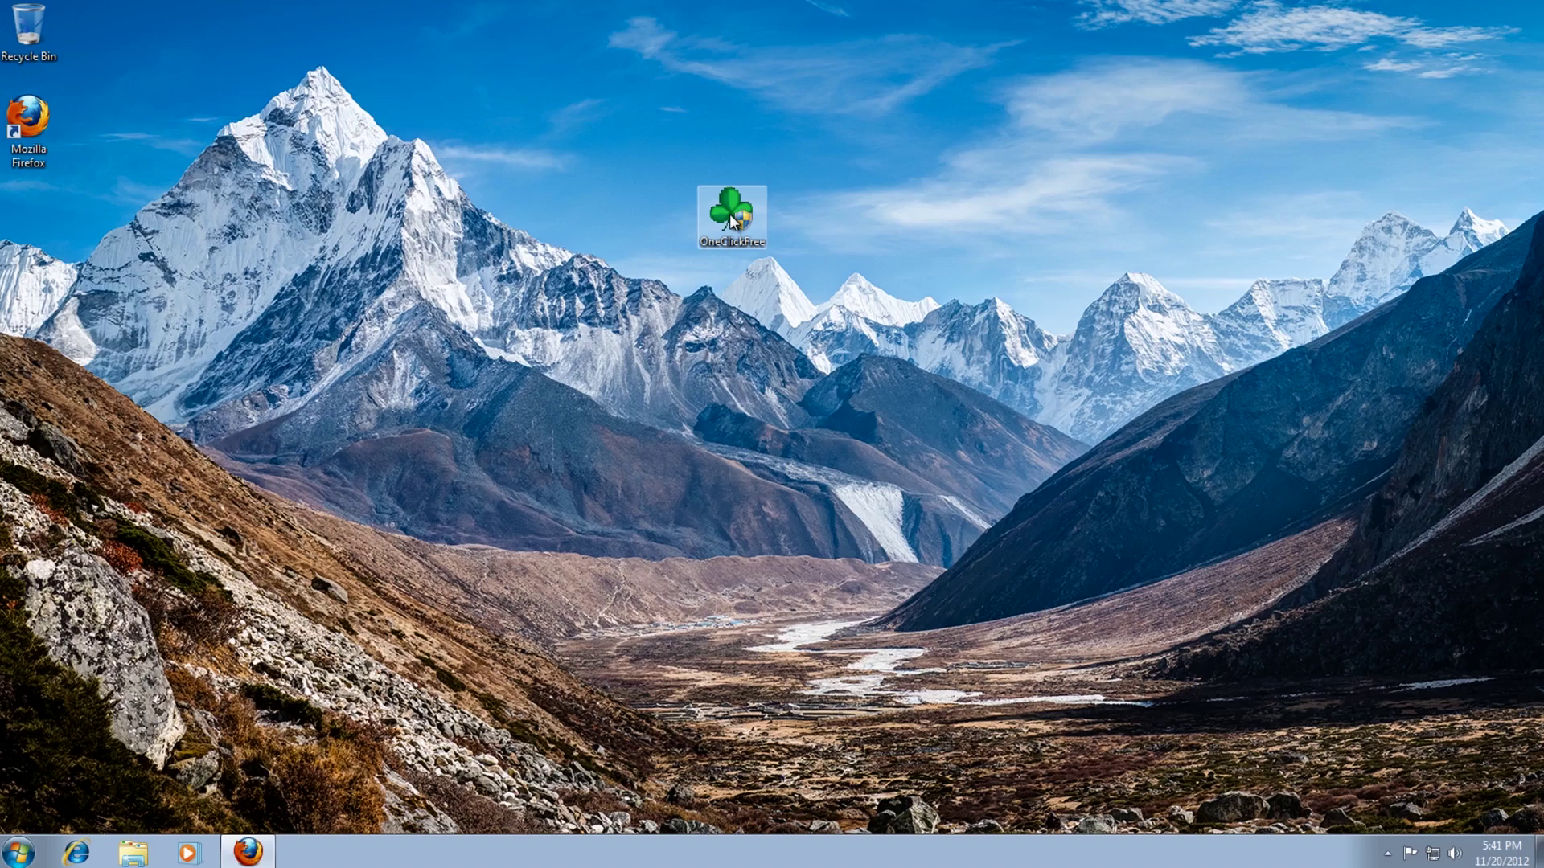
Launch the OneClickFree installer with administrator permission and choose English as the language
double_click(730, 214)
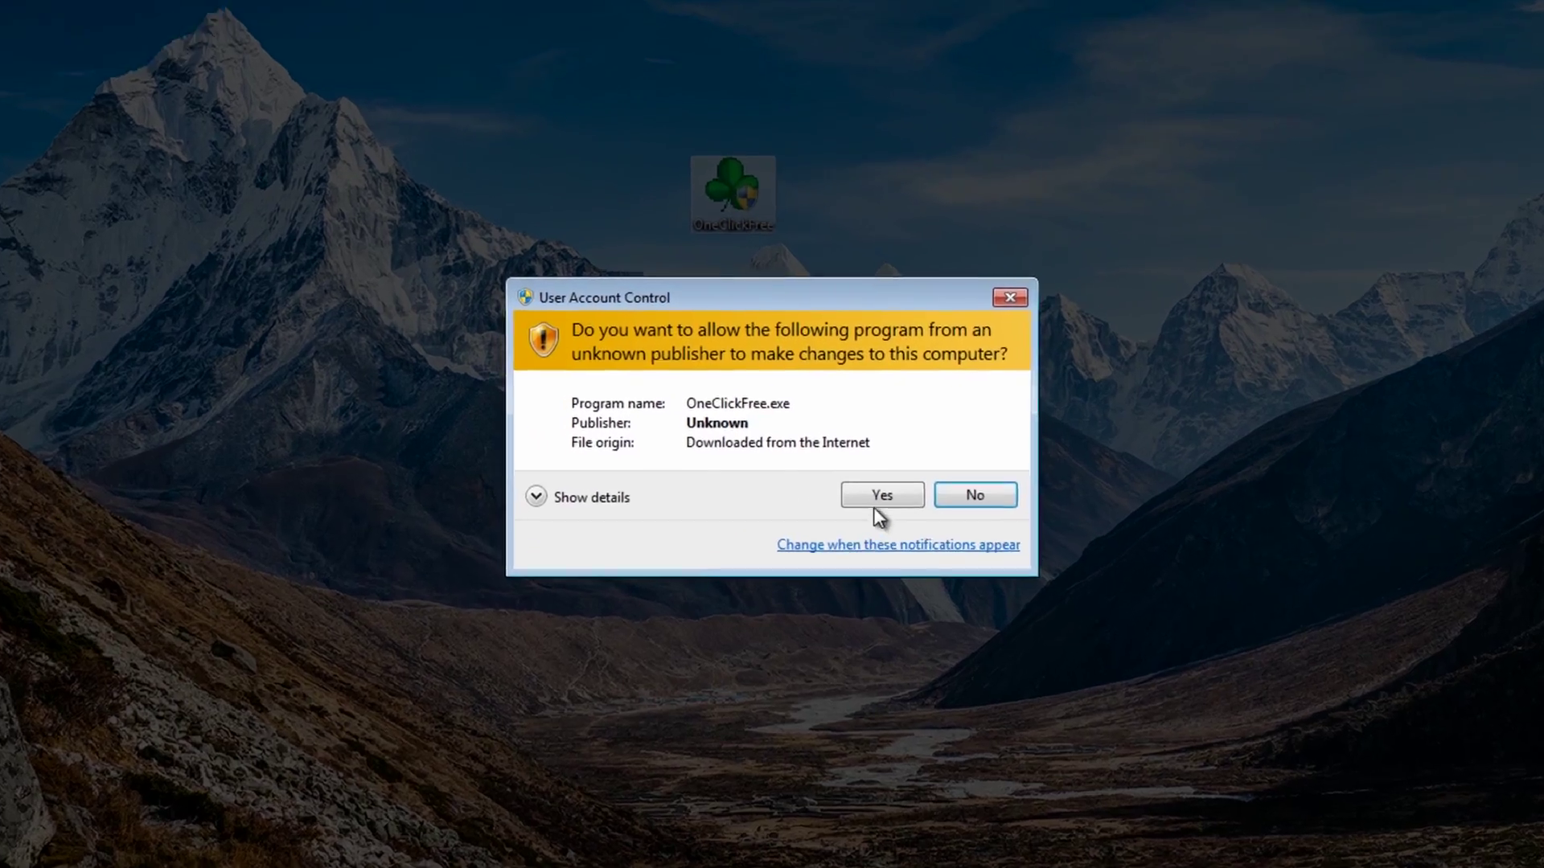
click(878, 503)
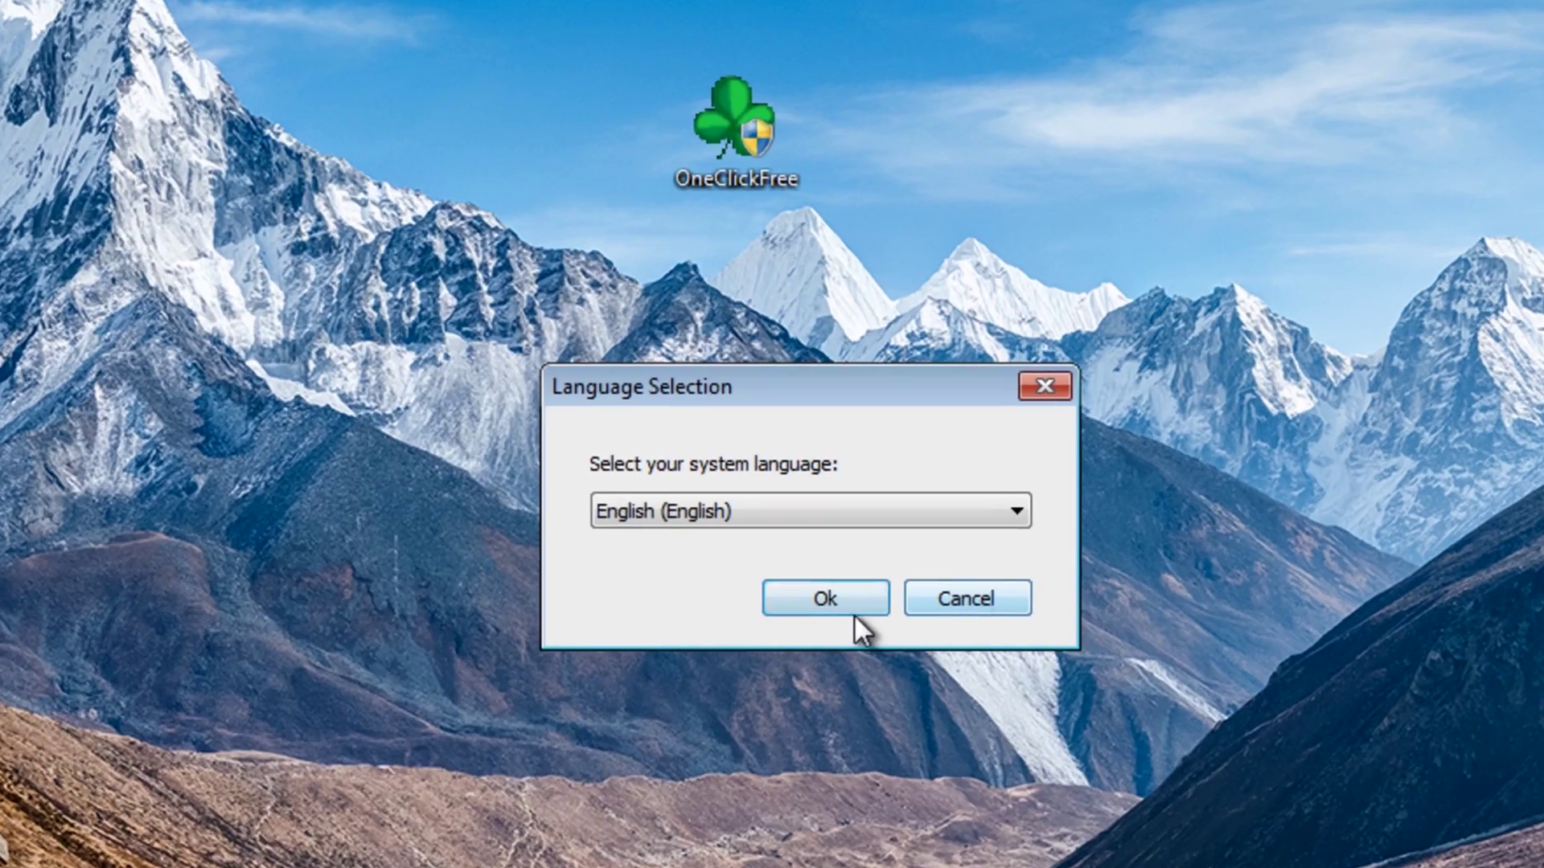
click(836, 599)
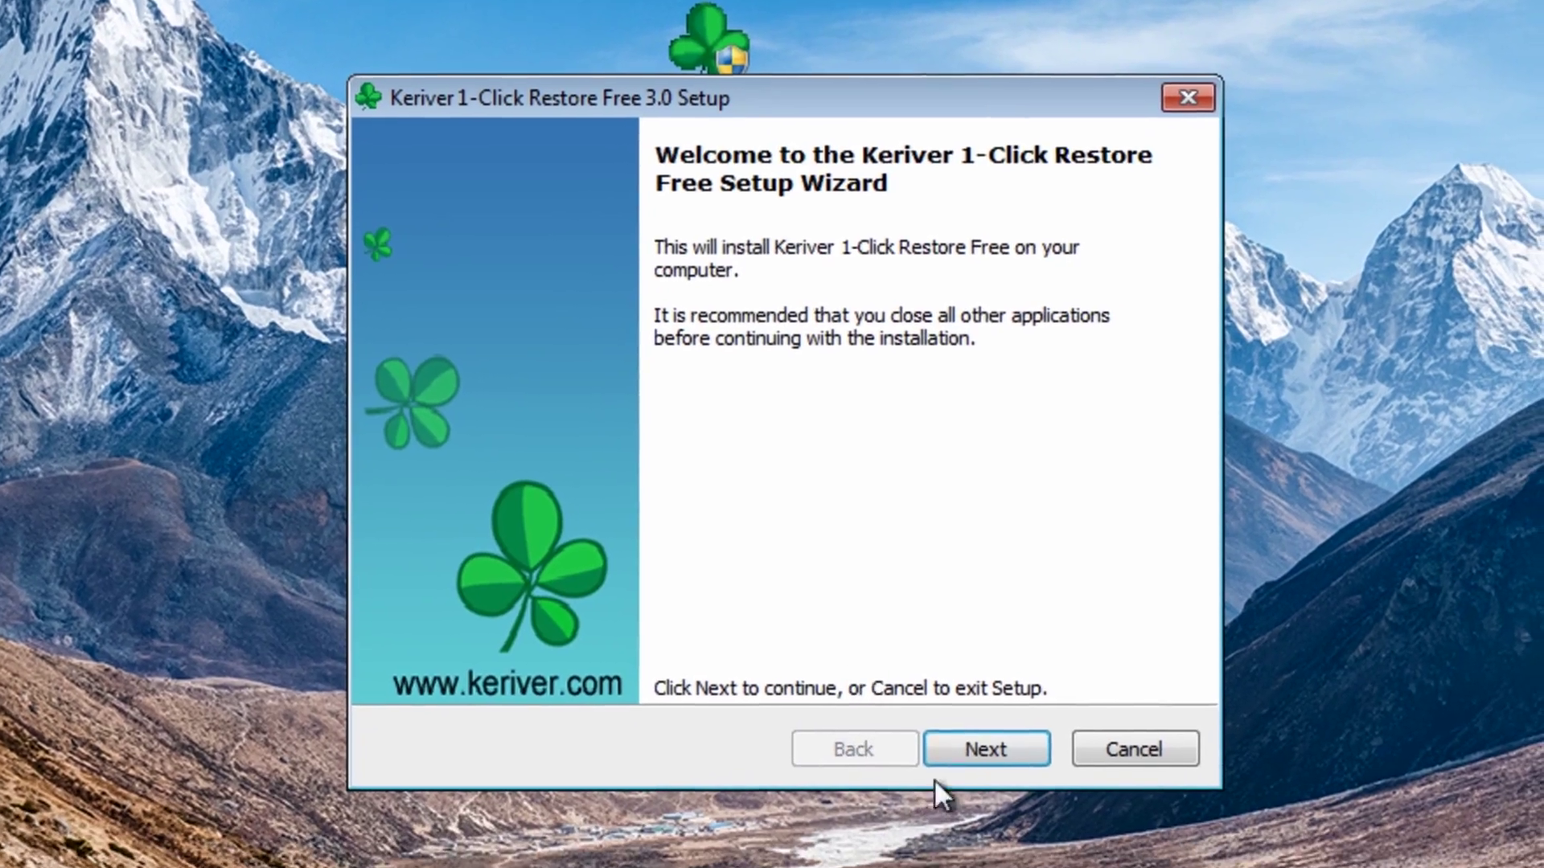
Accept the license agreement and install Keriver 1-Click Restore Free in its default Program Files folder
click(938, 759)
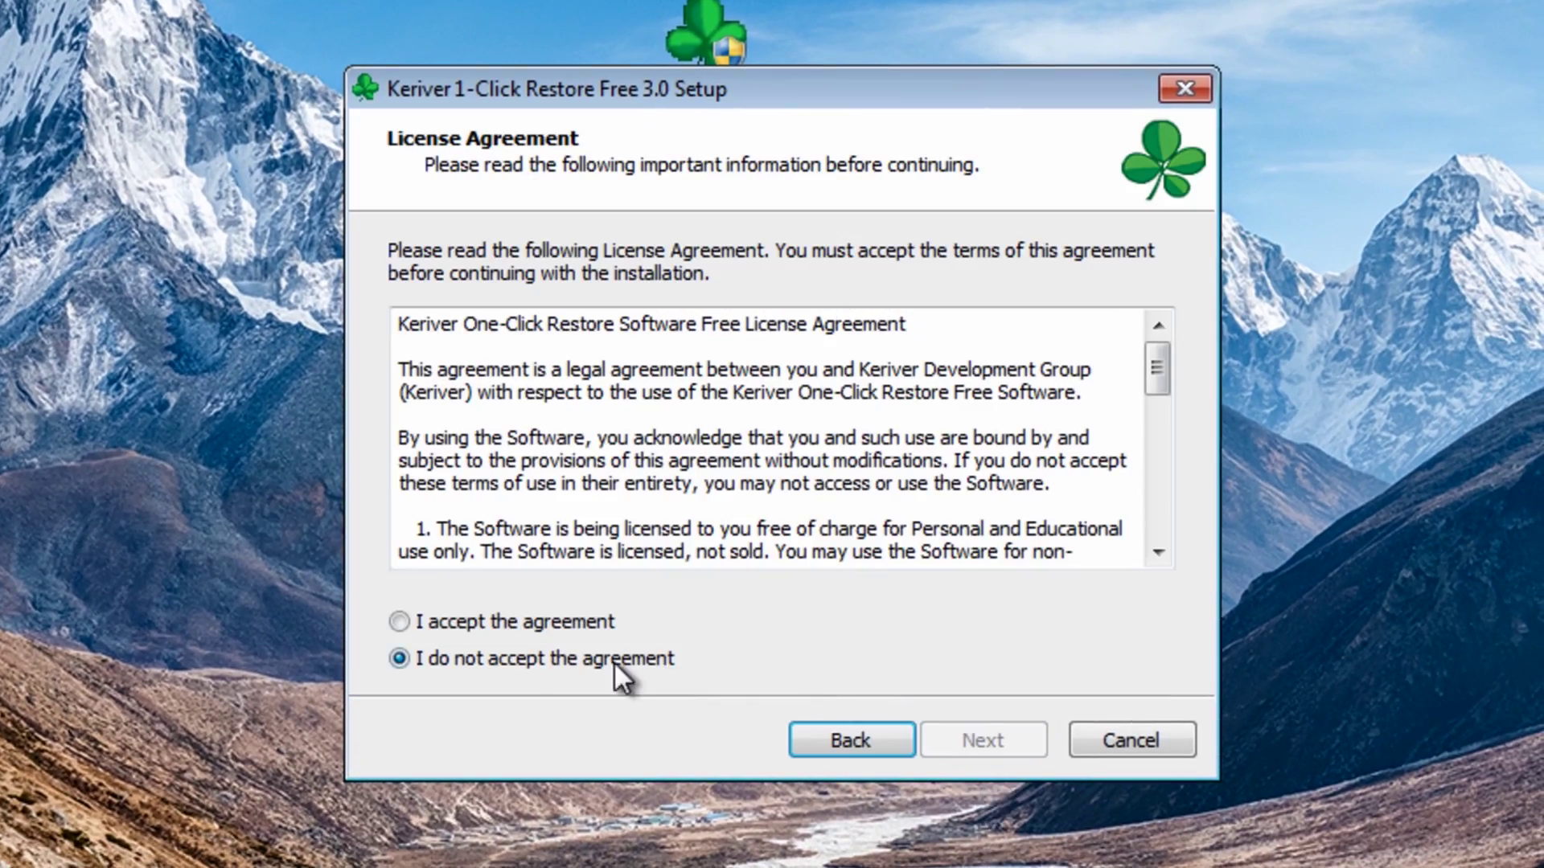
click(498, 626)
click(981, 738)
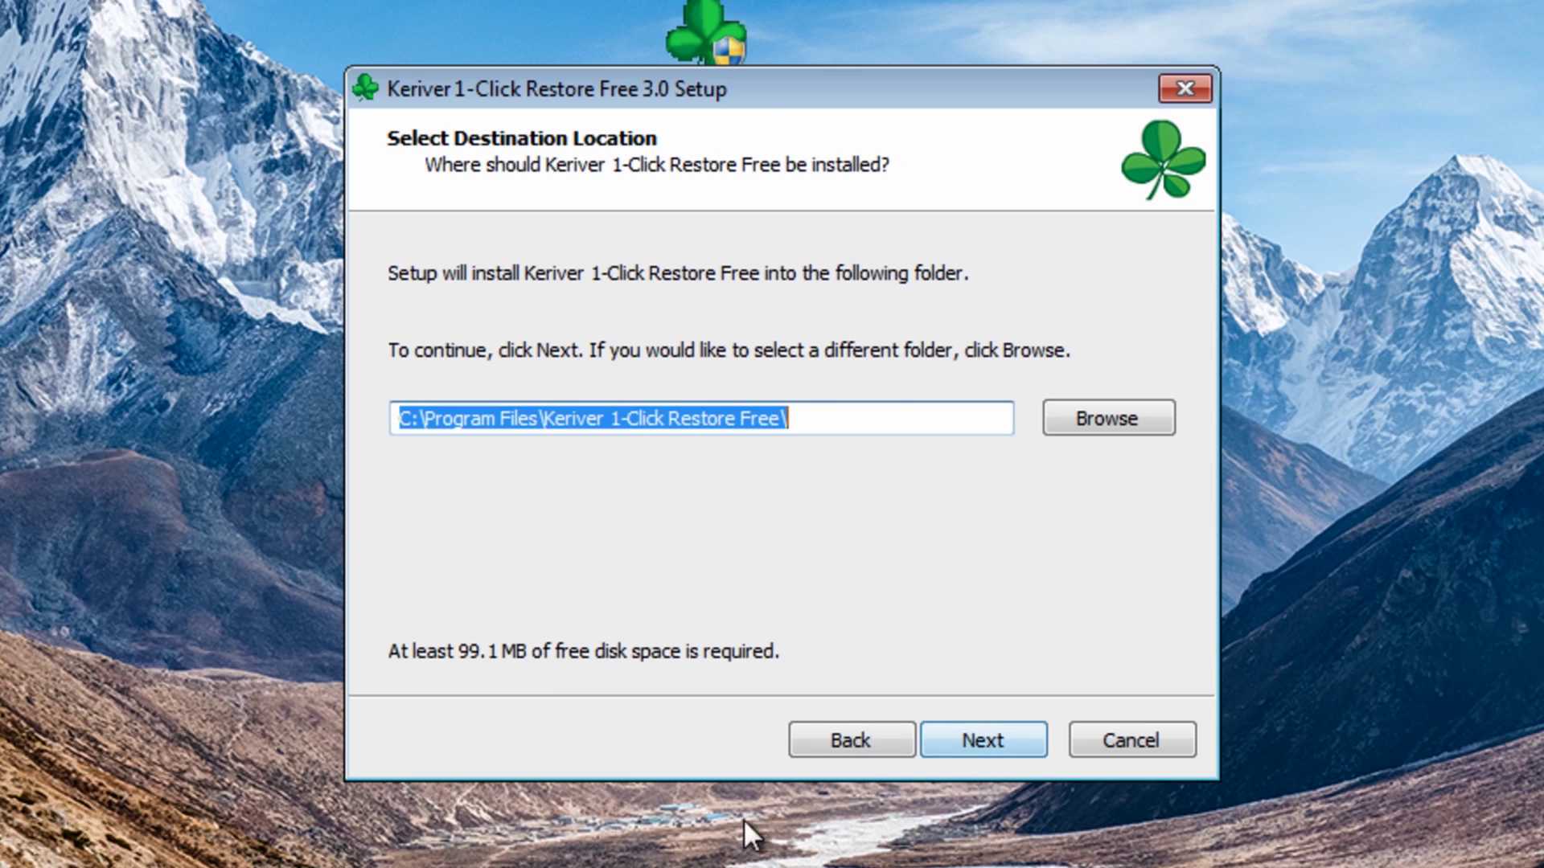
click(987, 743)
click(989, 741)
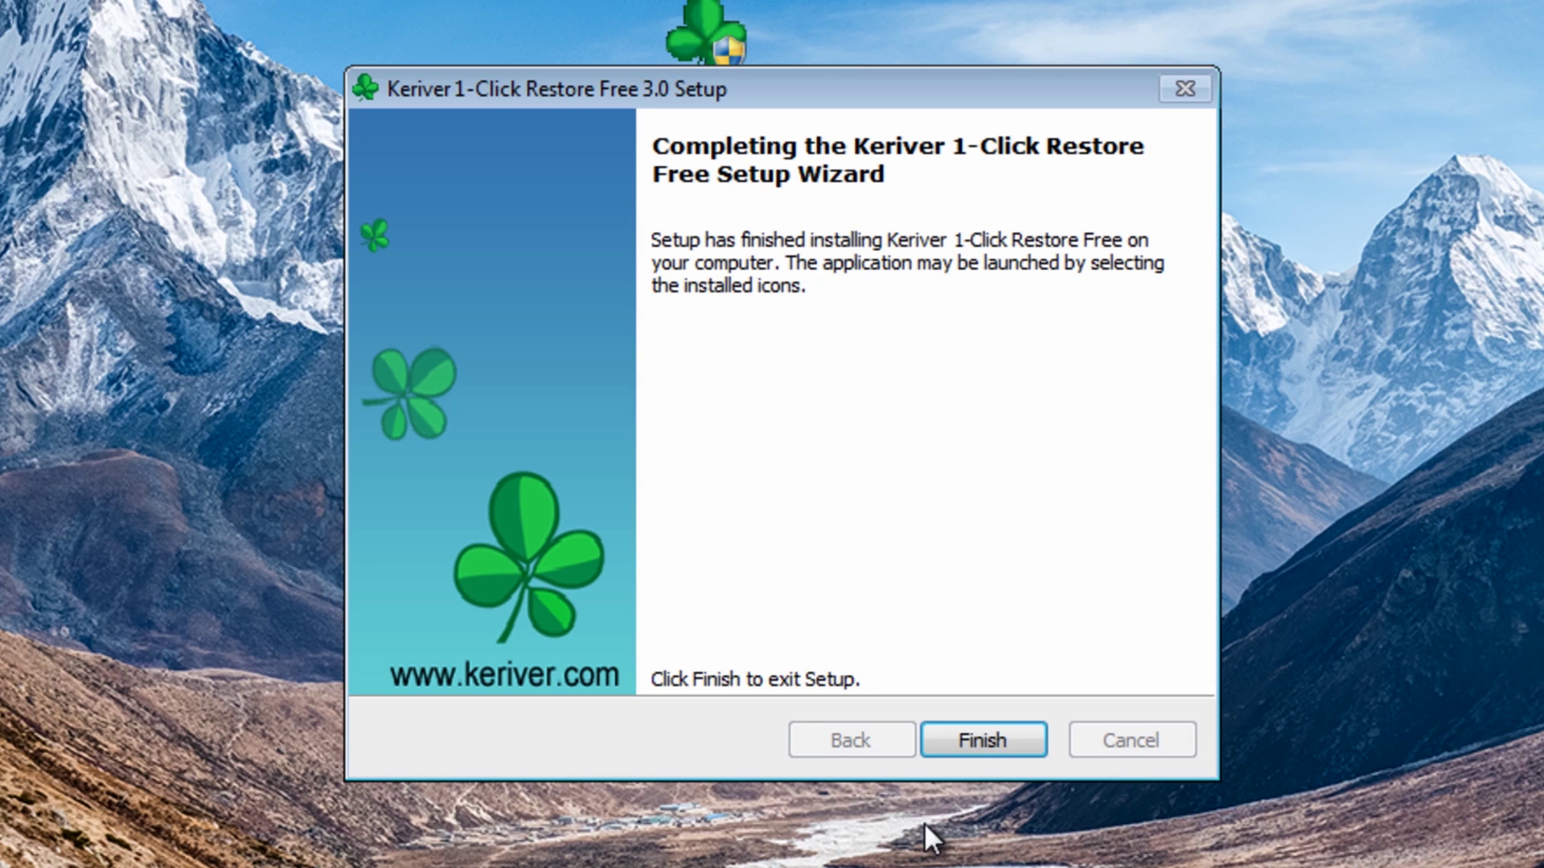
click(987, 737)
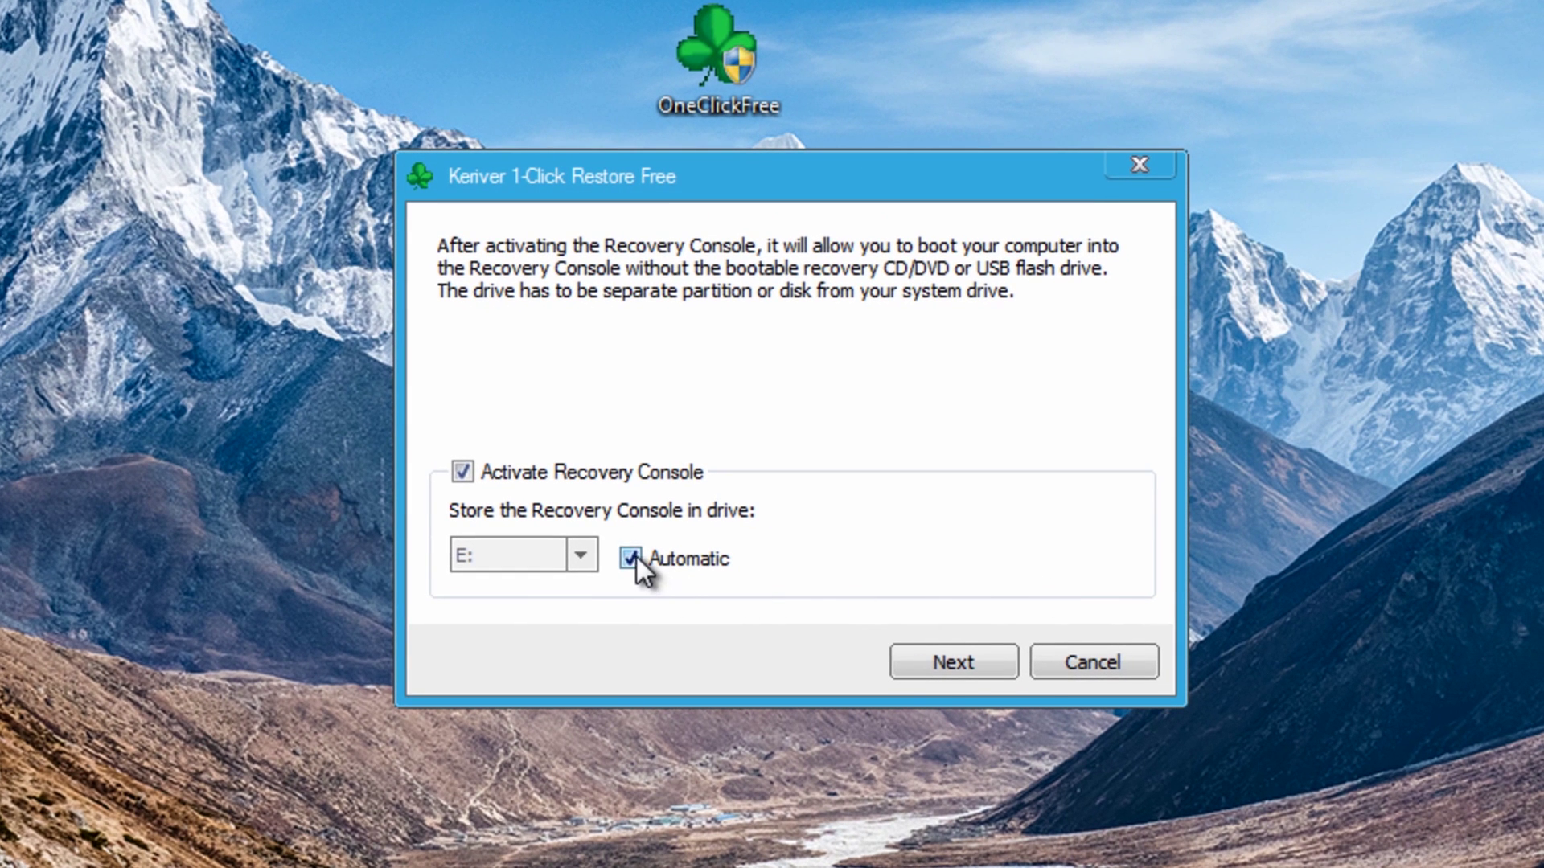
Check which drives can store the Recovery Console, then keep the drive selection automatic
click(634, 556)
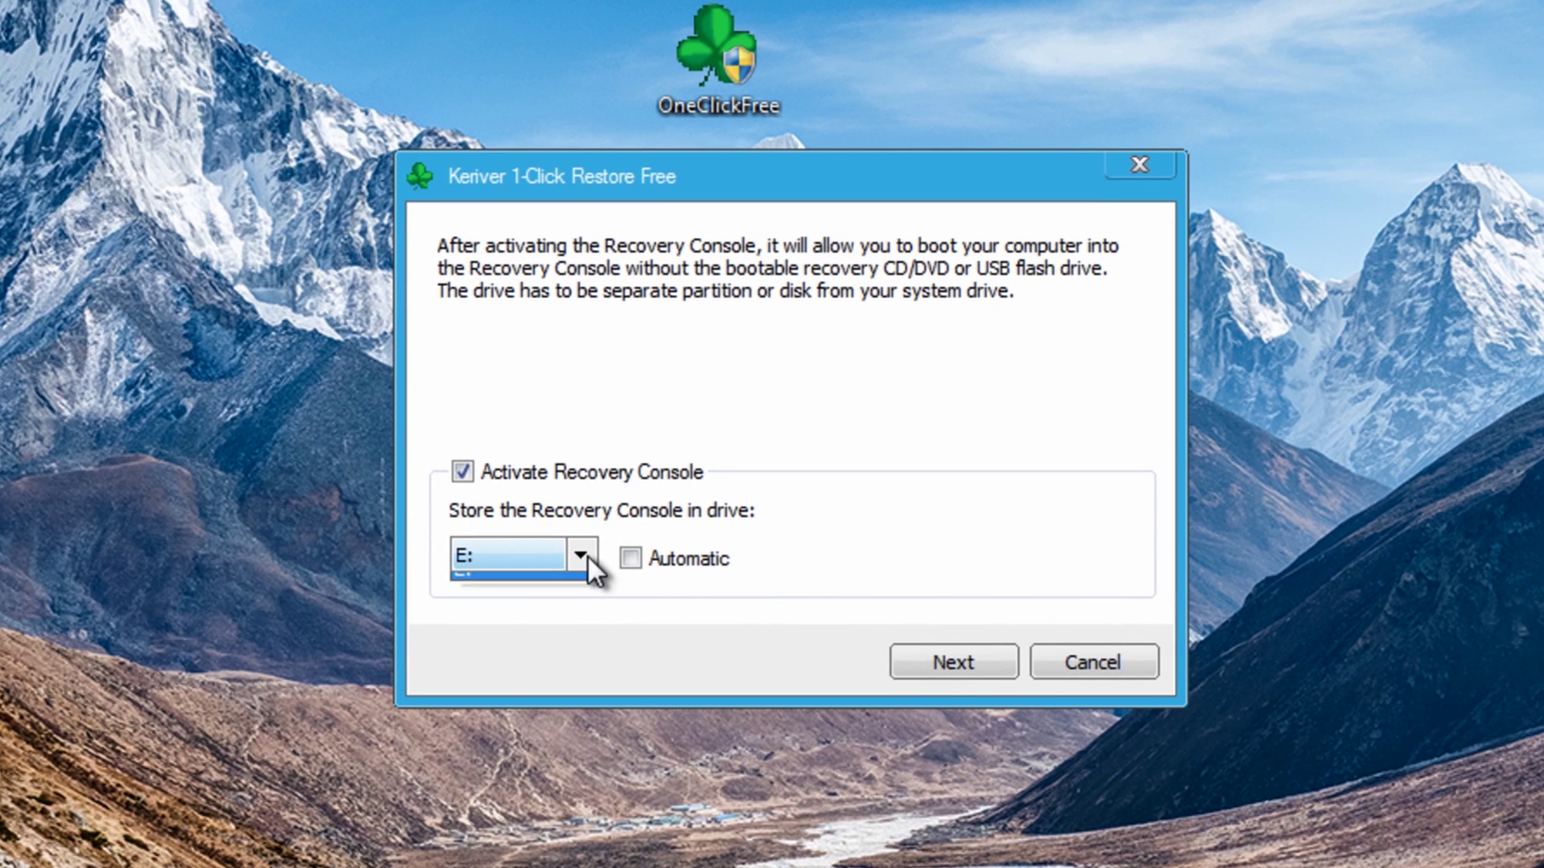
click(587, 556)
click(587, 556)
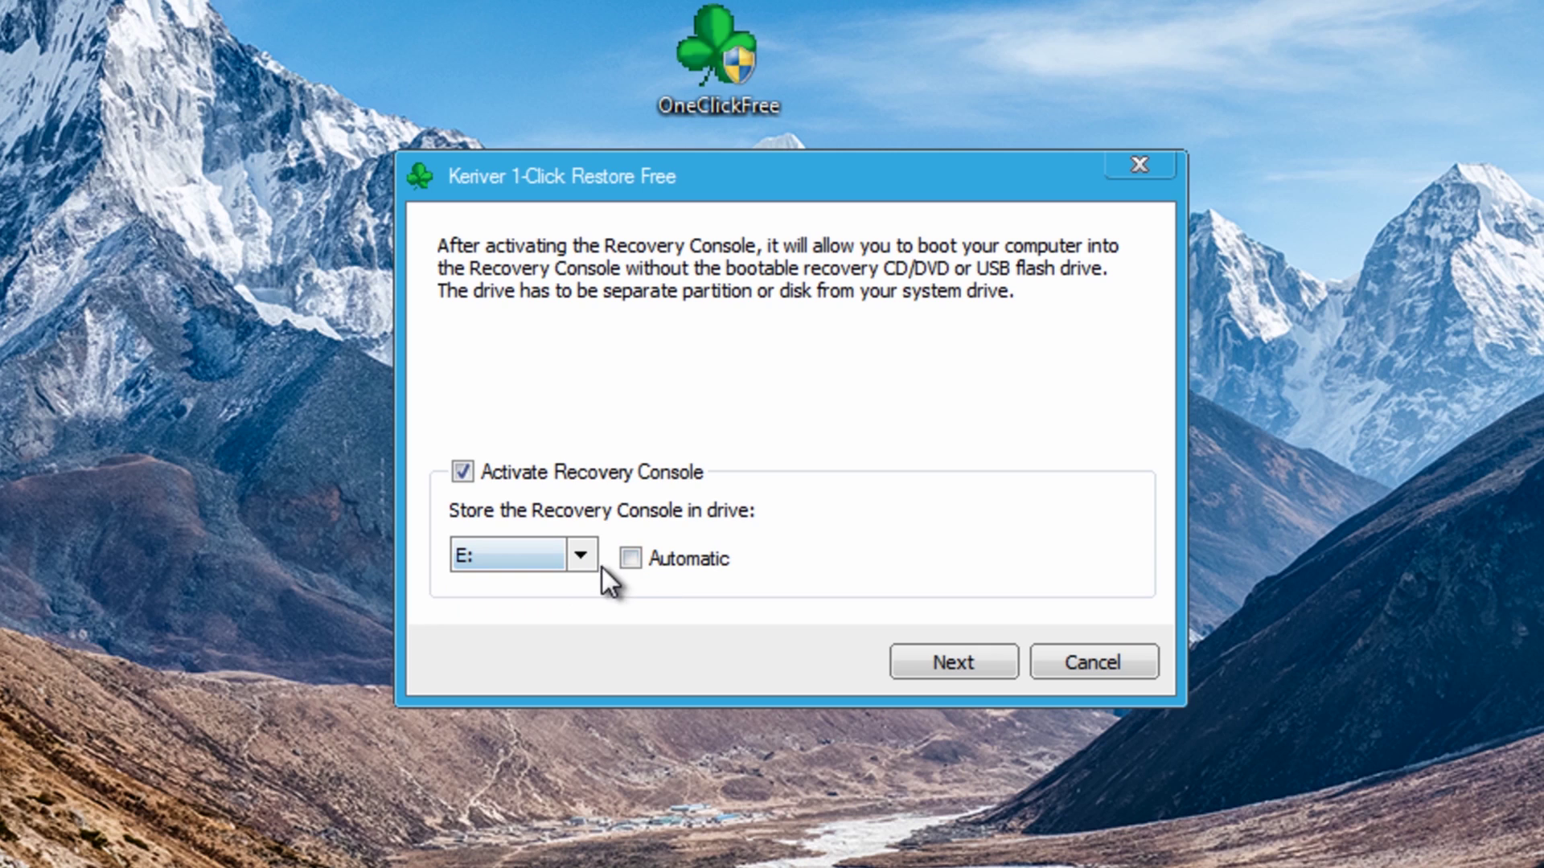
click(581, 555)
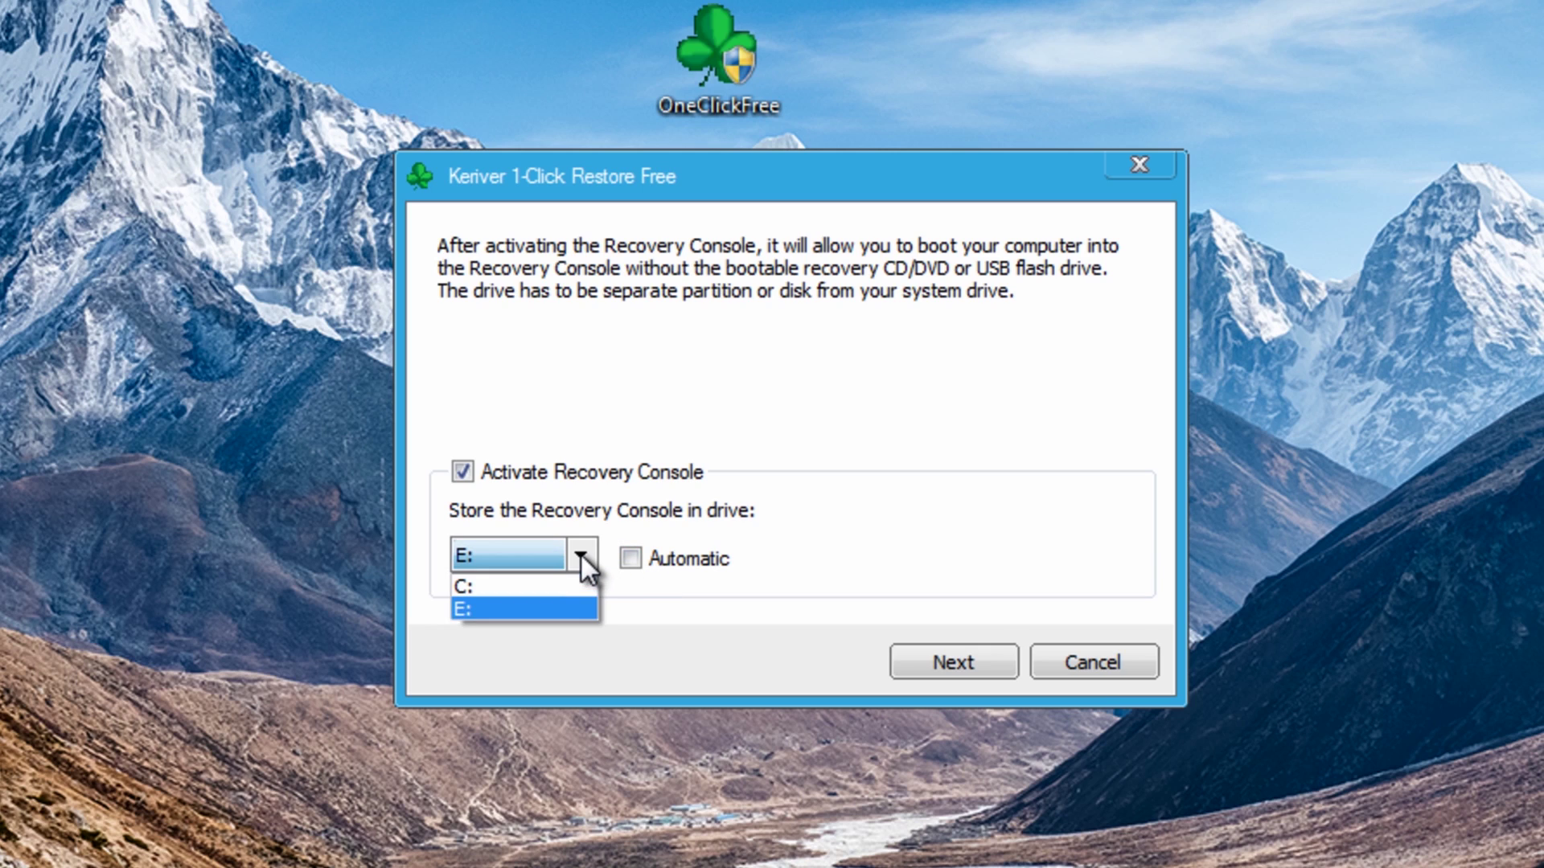
click(581, 557)
click(632, 558)
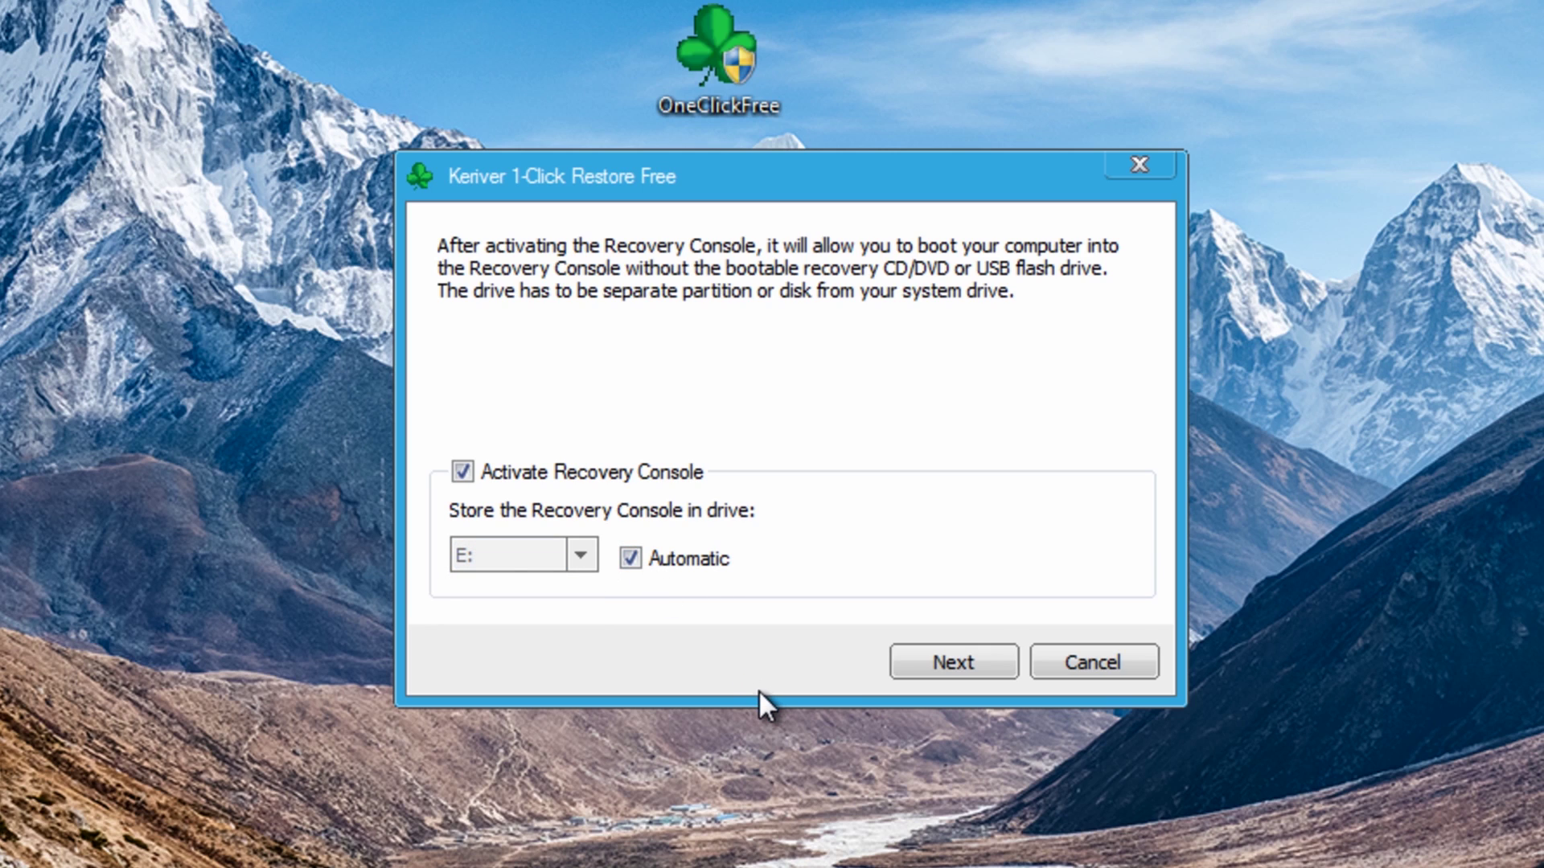
Activate the Recovery Console on drive E: and take the baseline snapshot of C:, storing it on E:
click(952, 664)
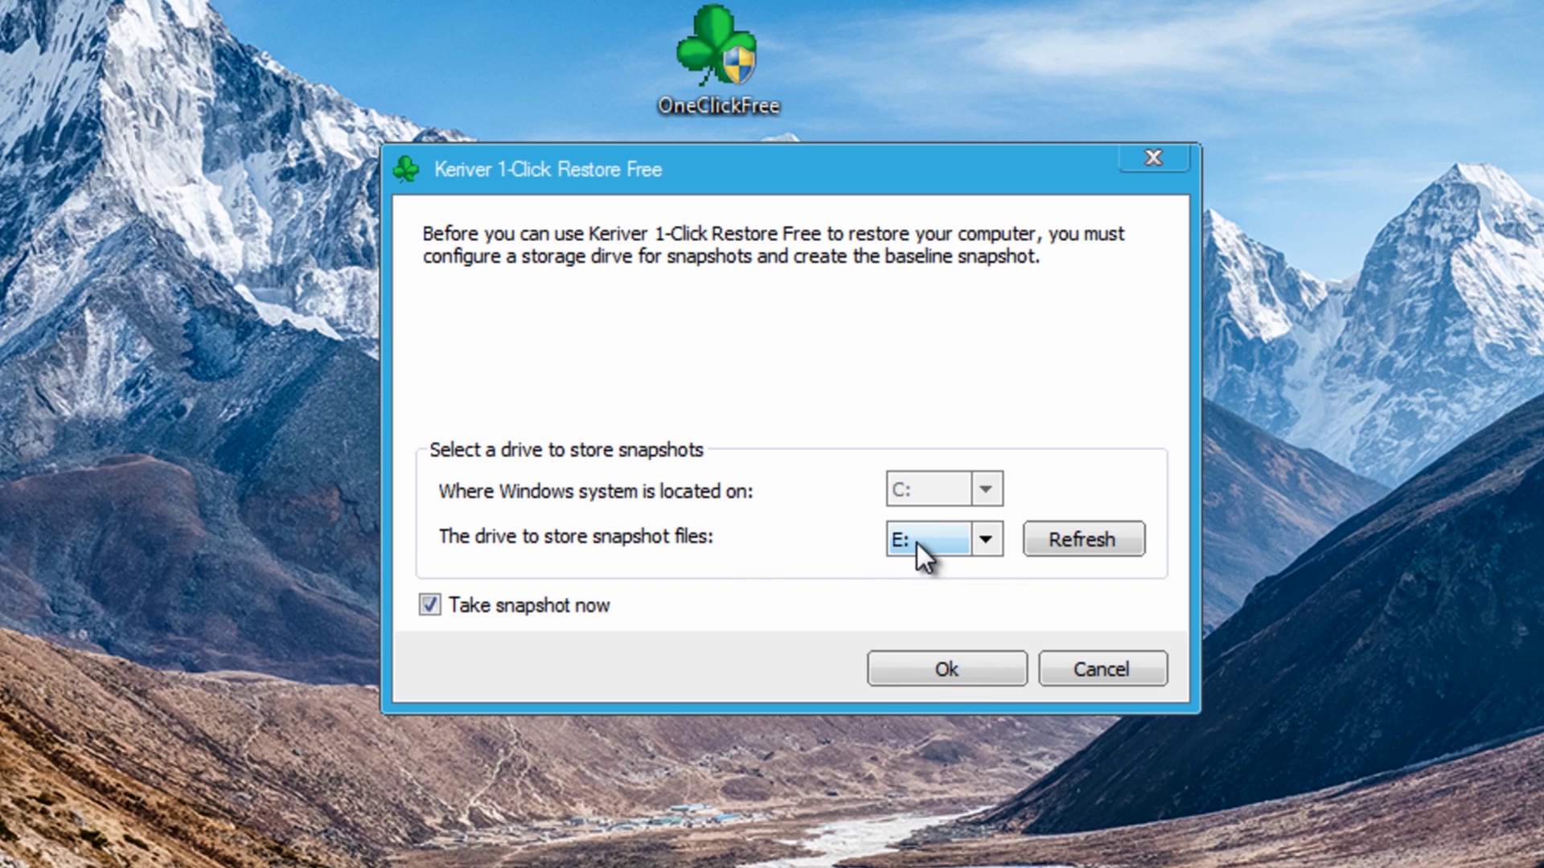
click(952, 665)
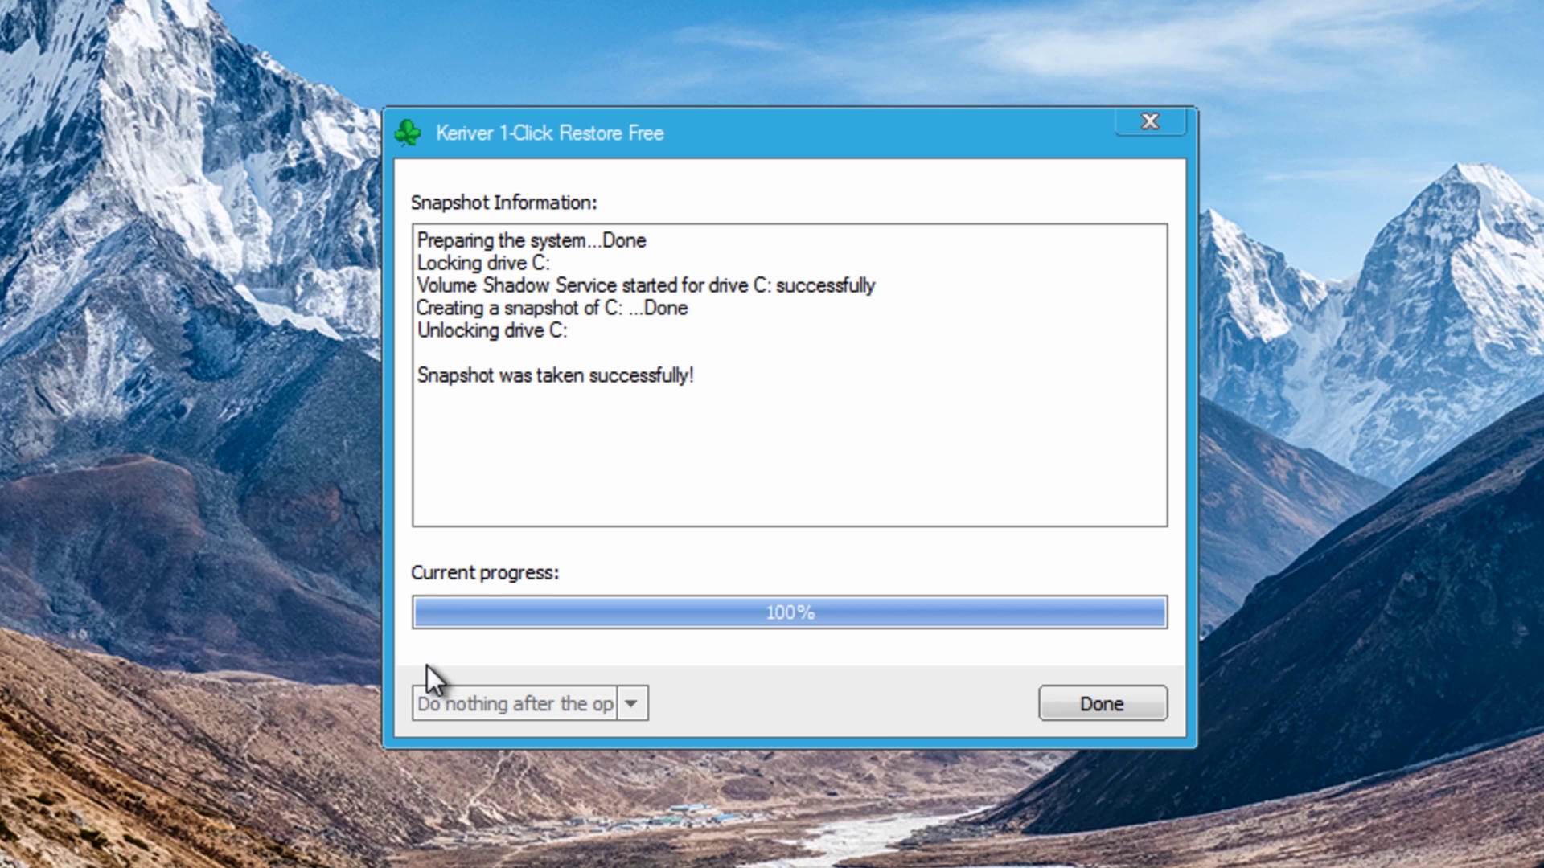
click(1099, 704)
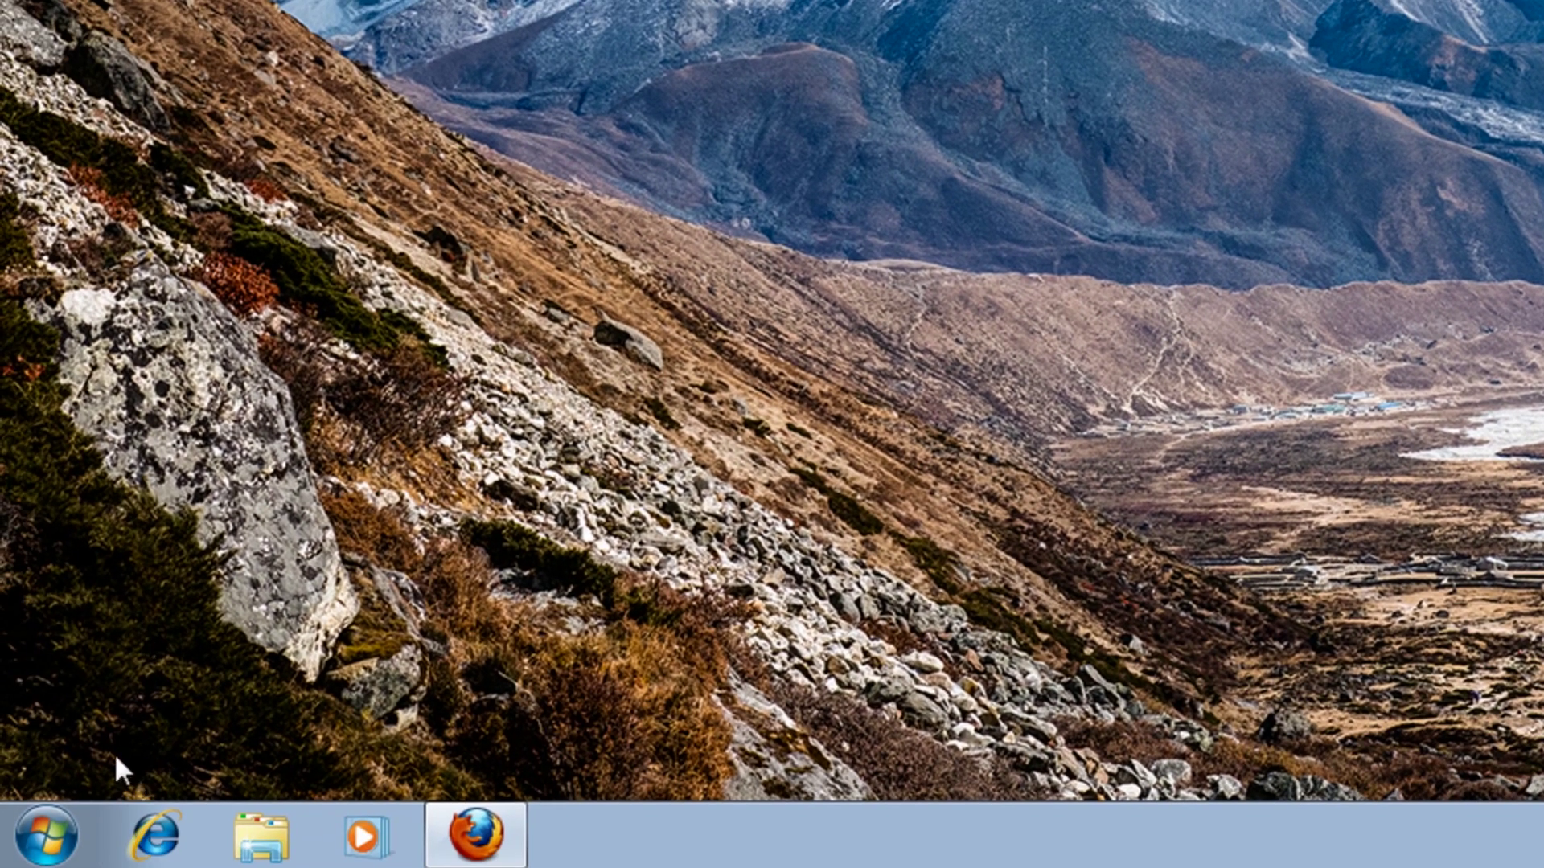
Open the Keriver 1-Click Backup Folder on the OS Rescue (E:) drive and examine the zhbackup0 snapshot file
click(17, 850)
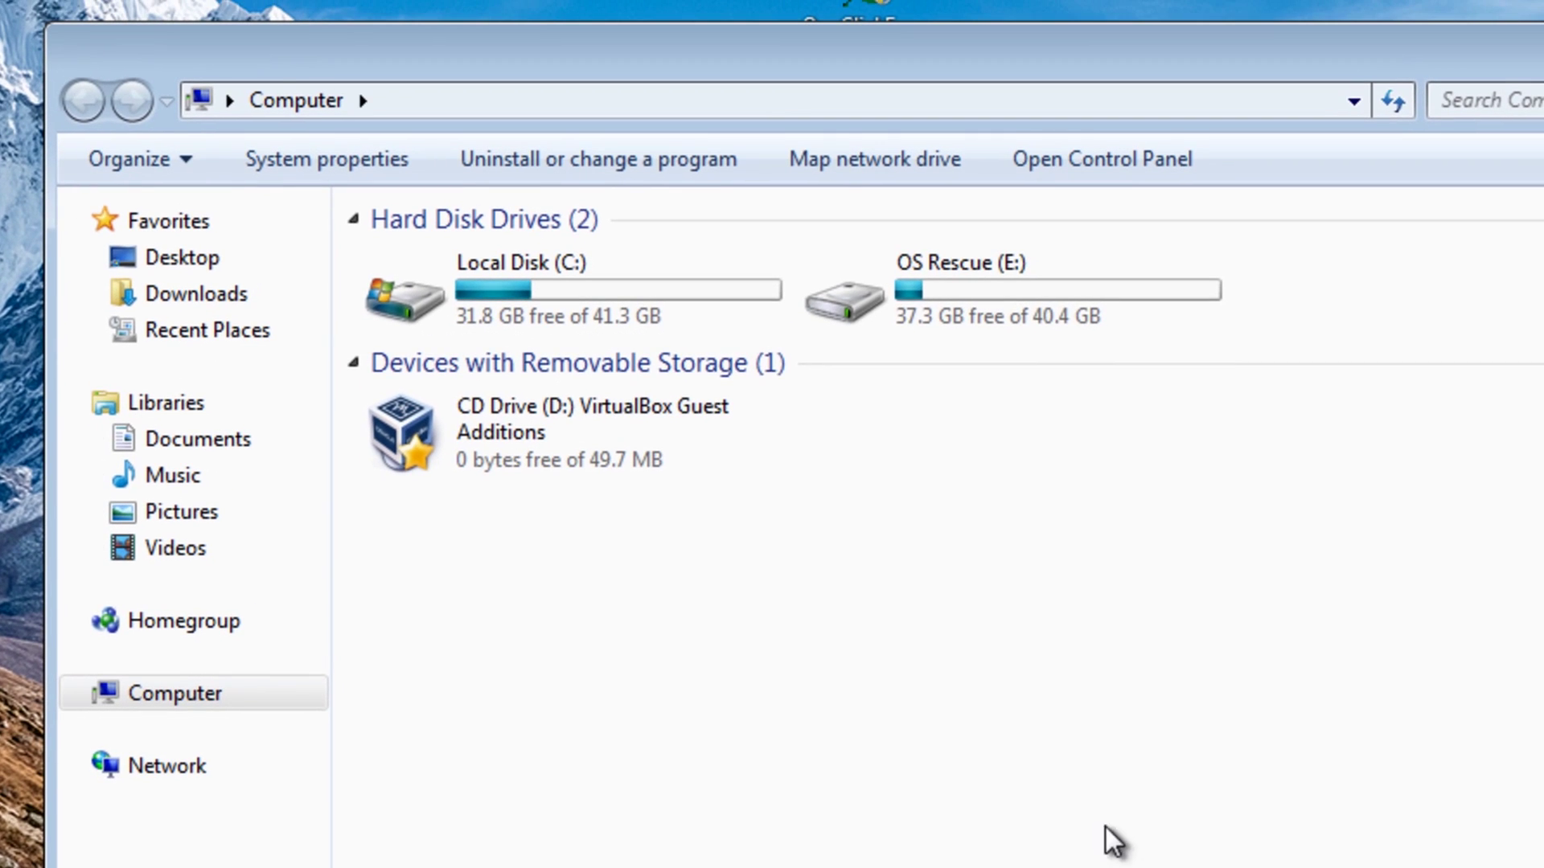
double_click(1032, 304)
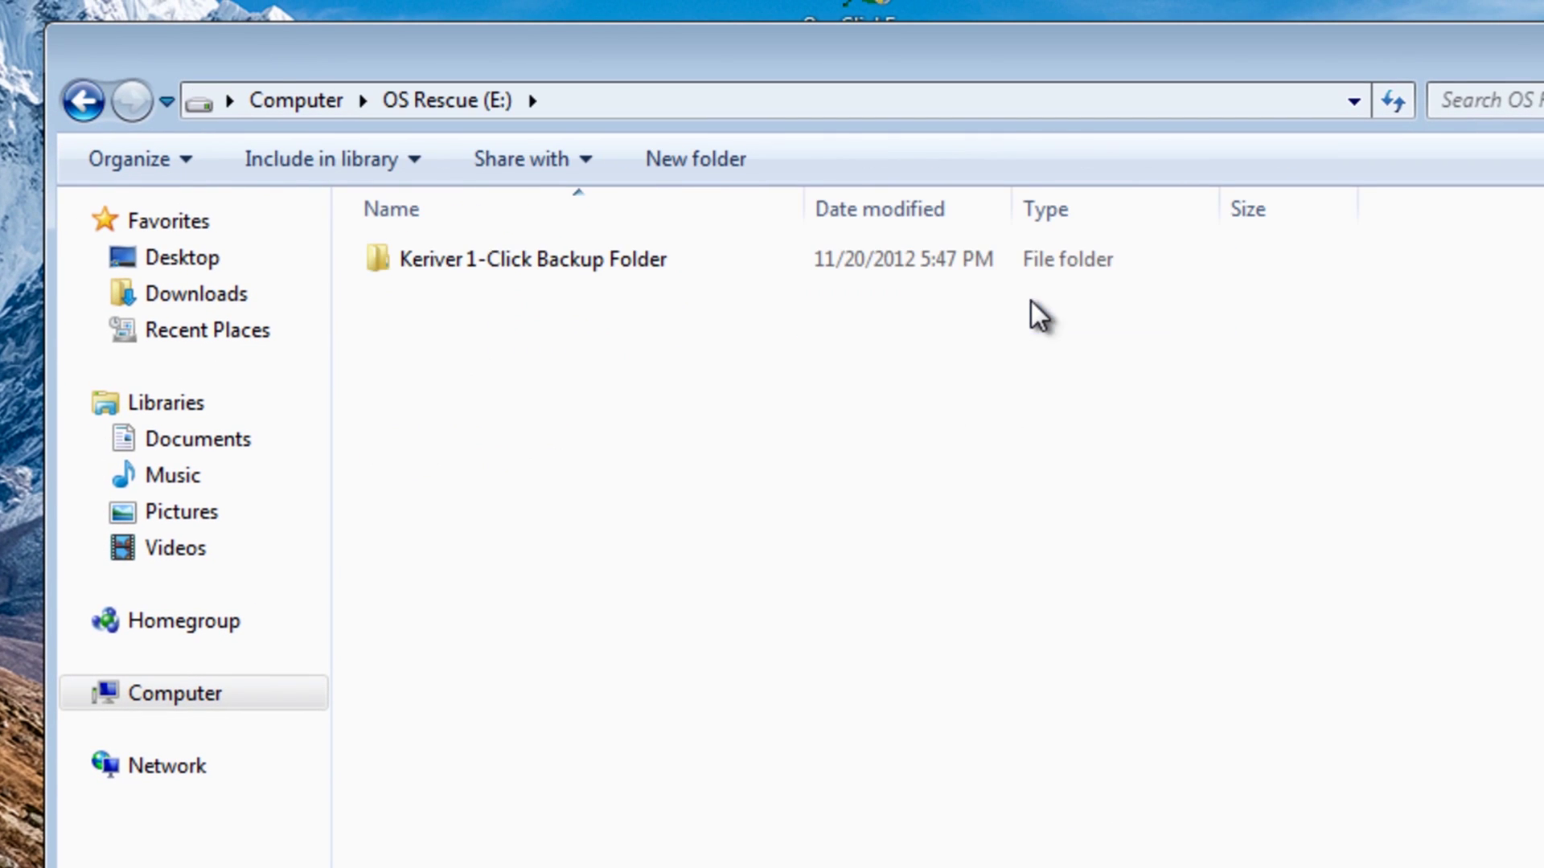
double_click(558, 265)
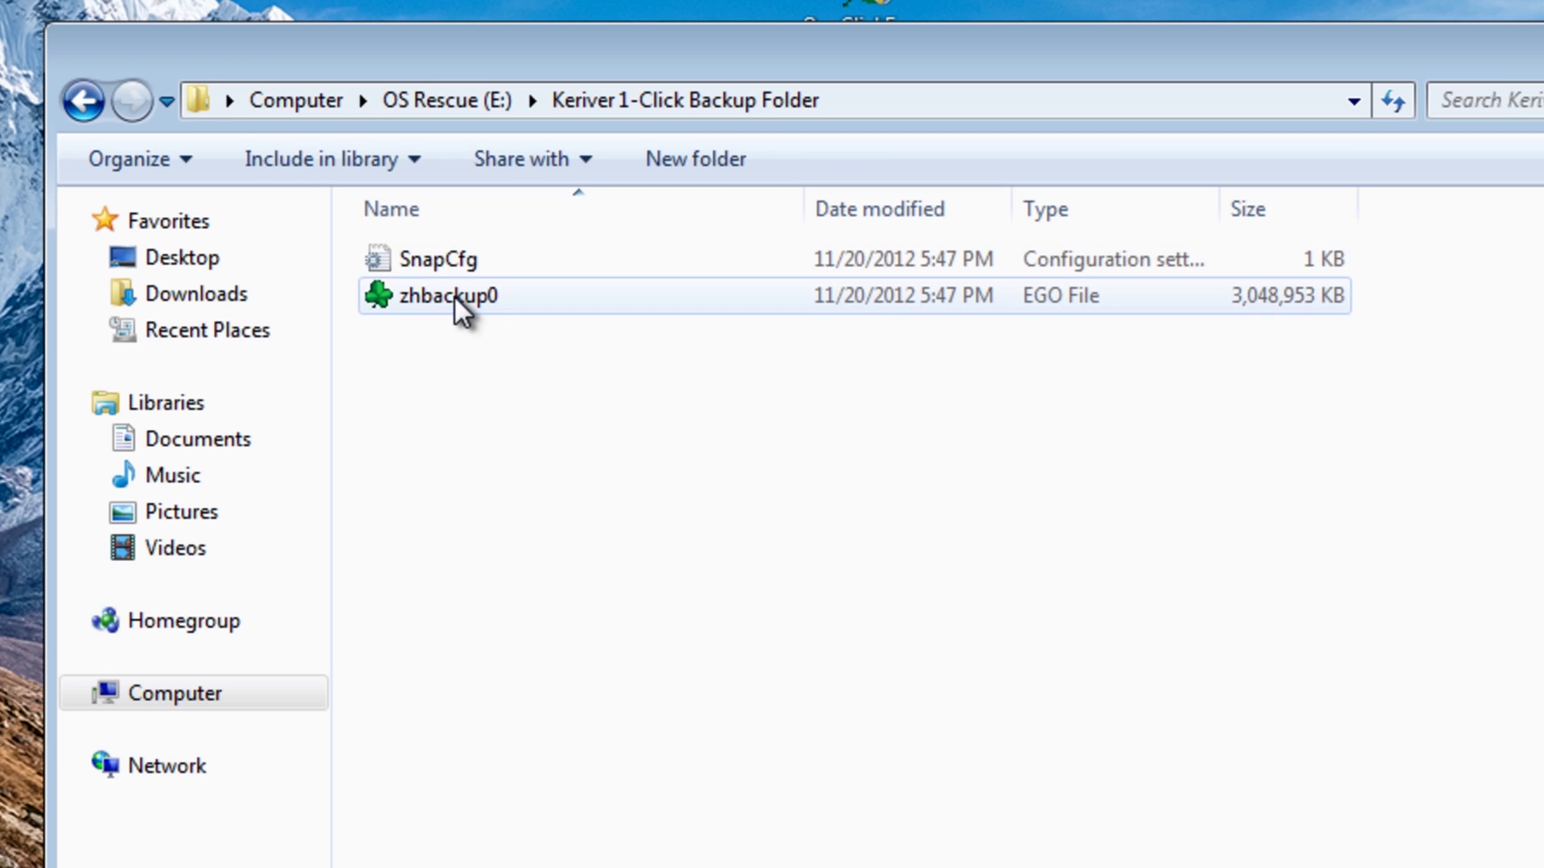
mouse_move(455, 296)
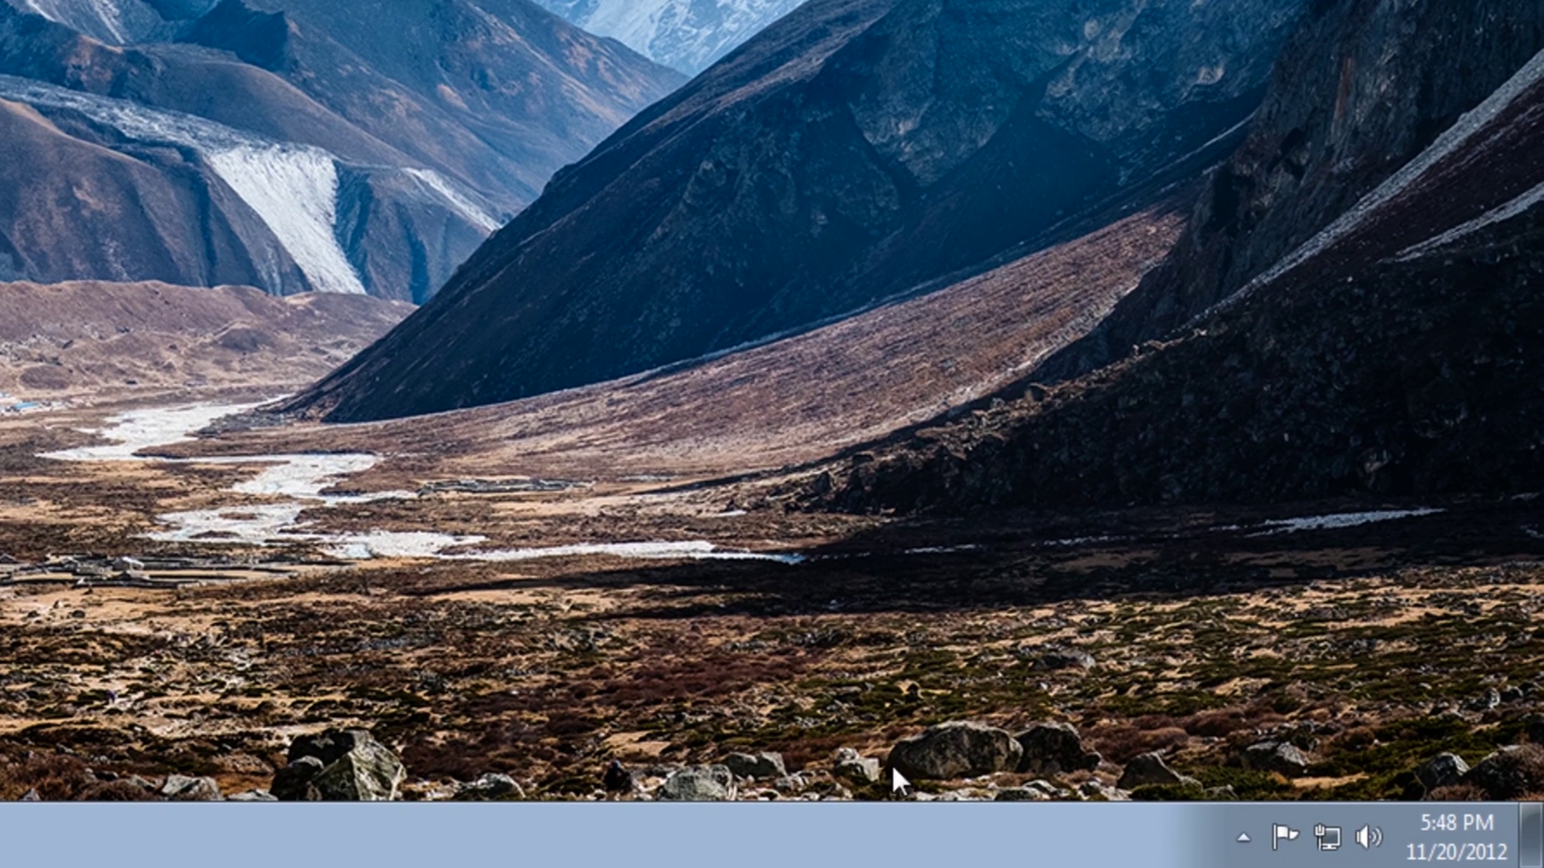
Start a new system snapshot with Keriver 1-Click Restore Free and name it 11/20/2012
click(1239, 836)
right_click(1295, 681)
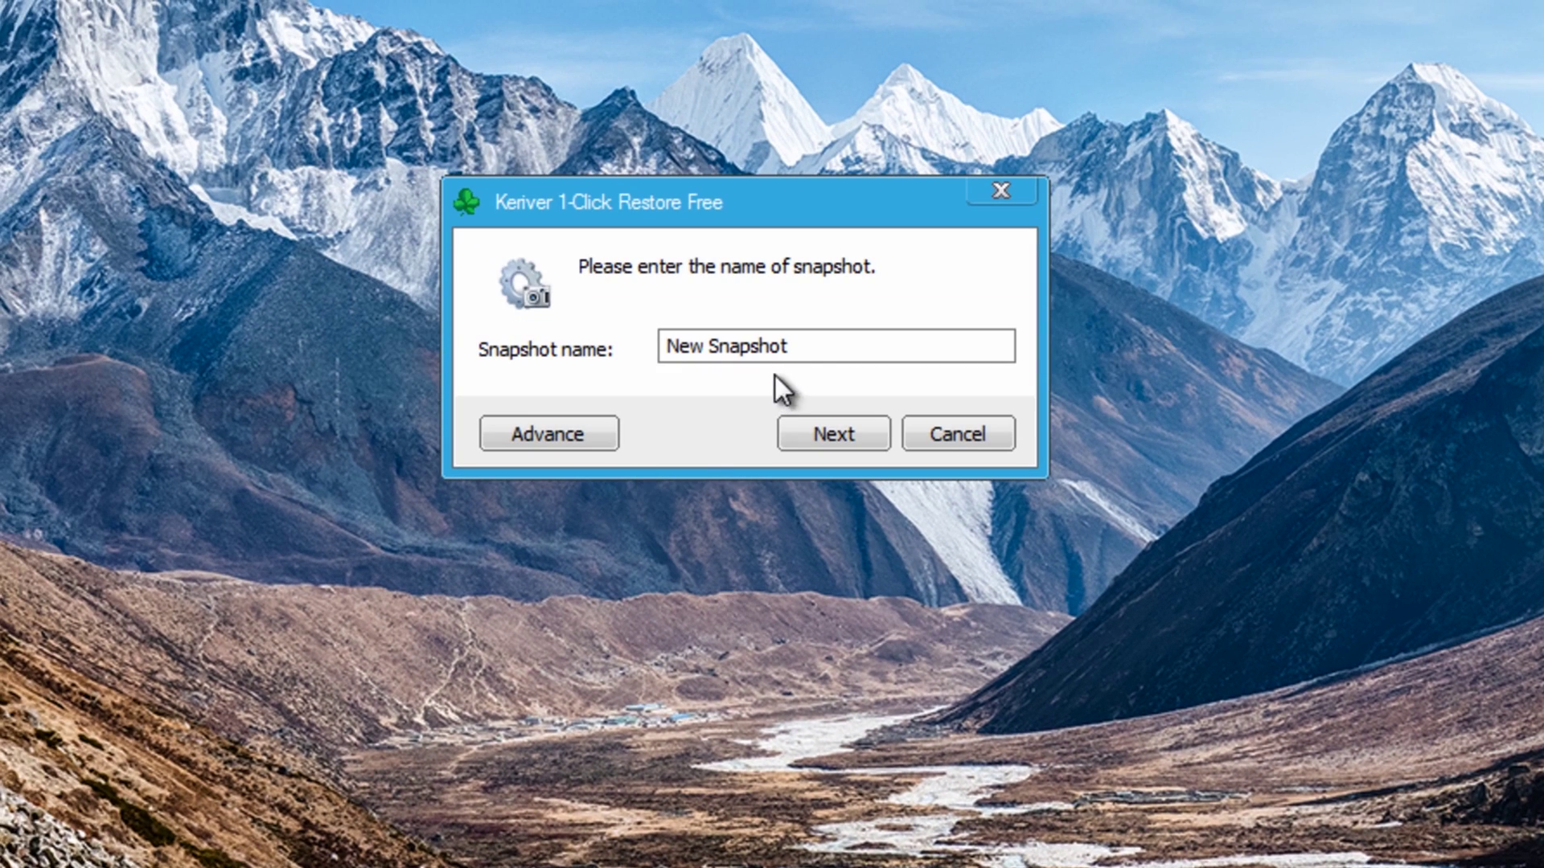
drag(809, 348, 631, 342)
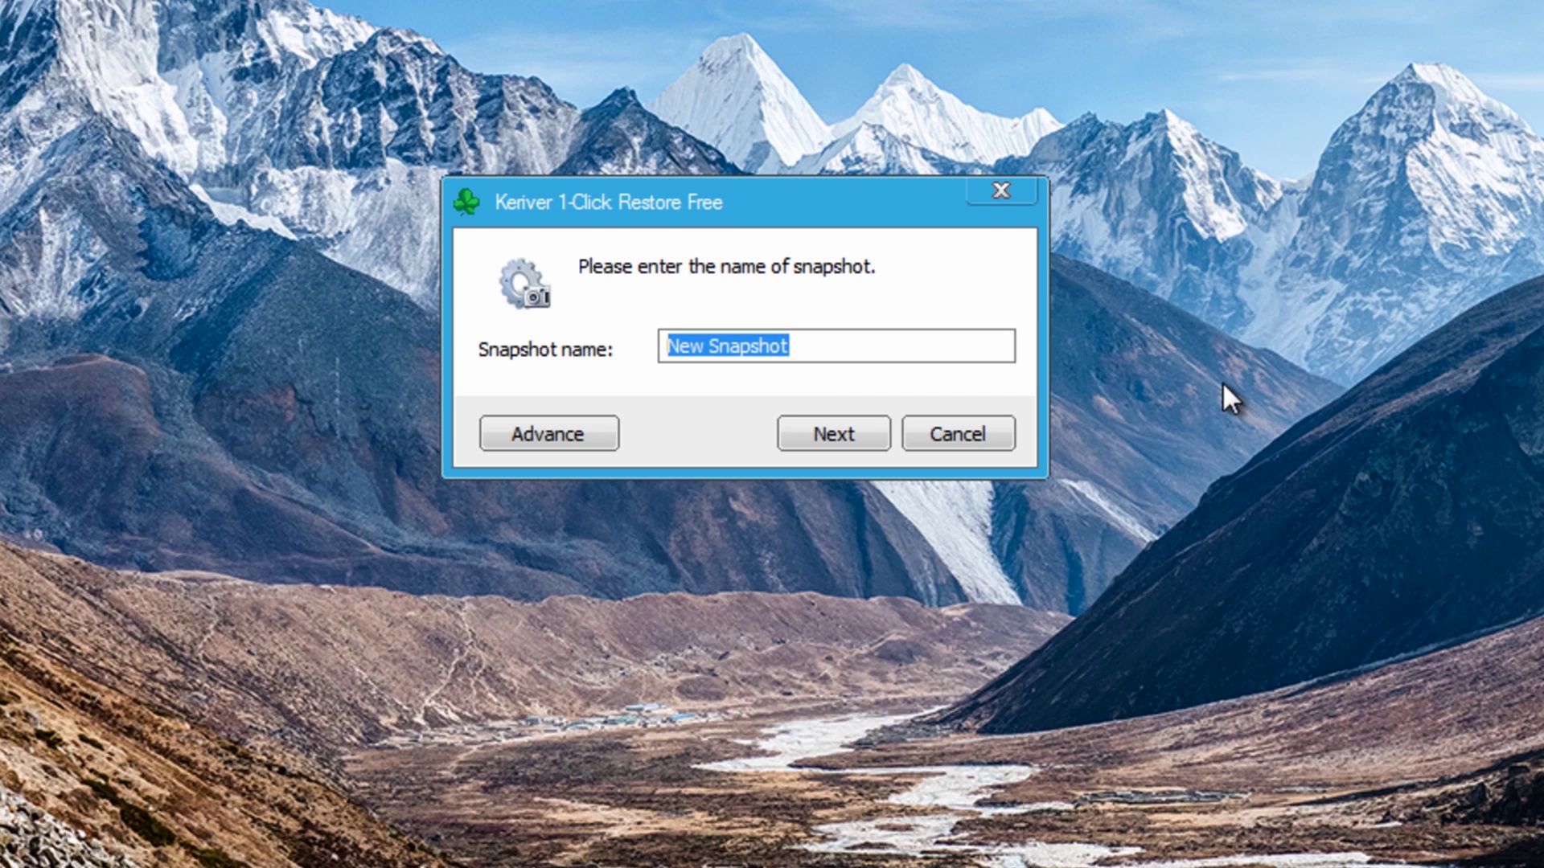
text(11)
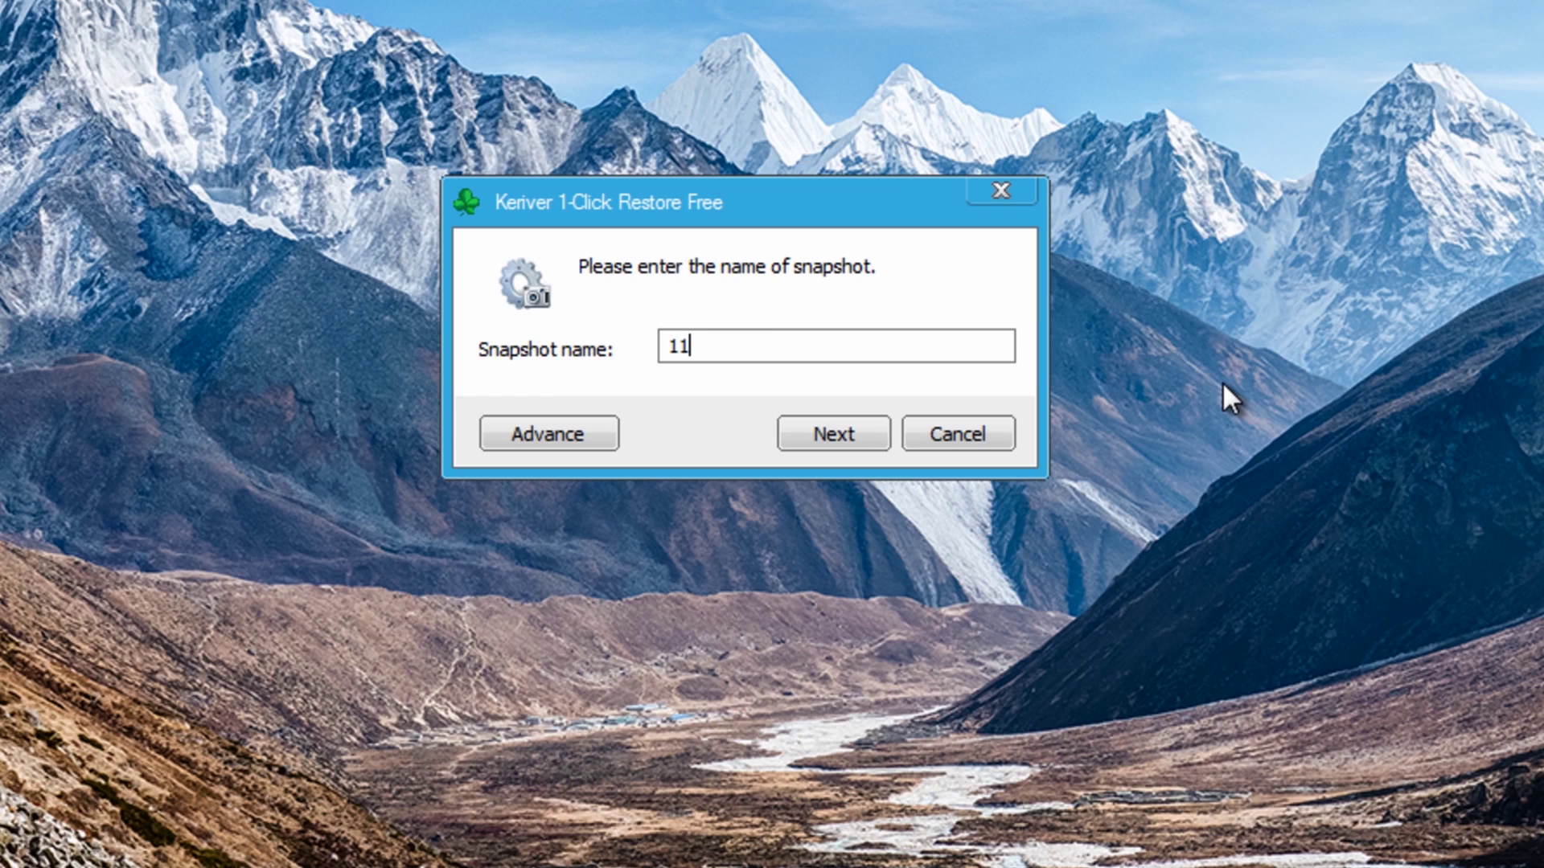
text(/20/2012)
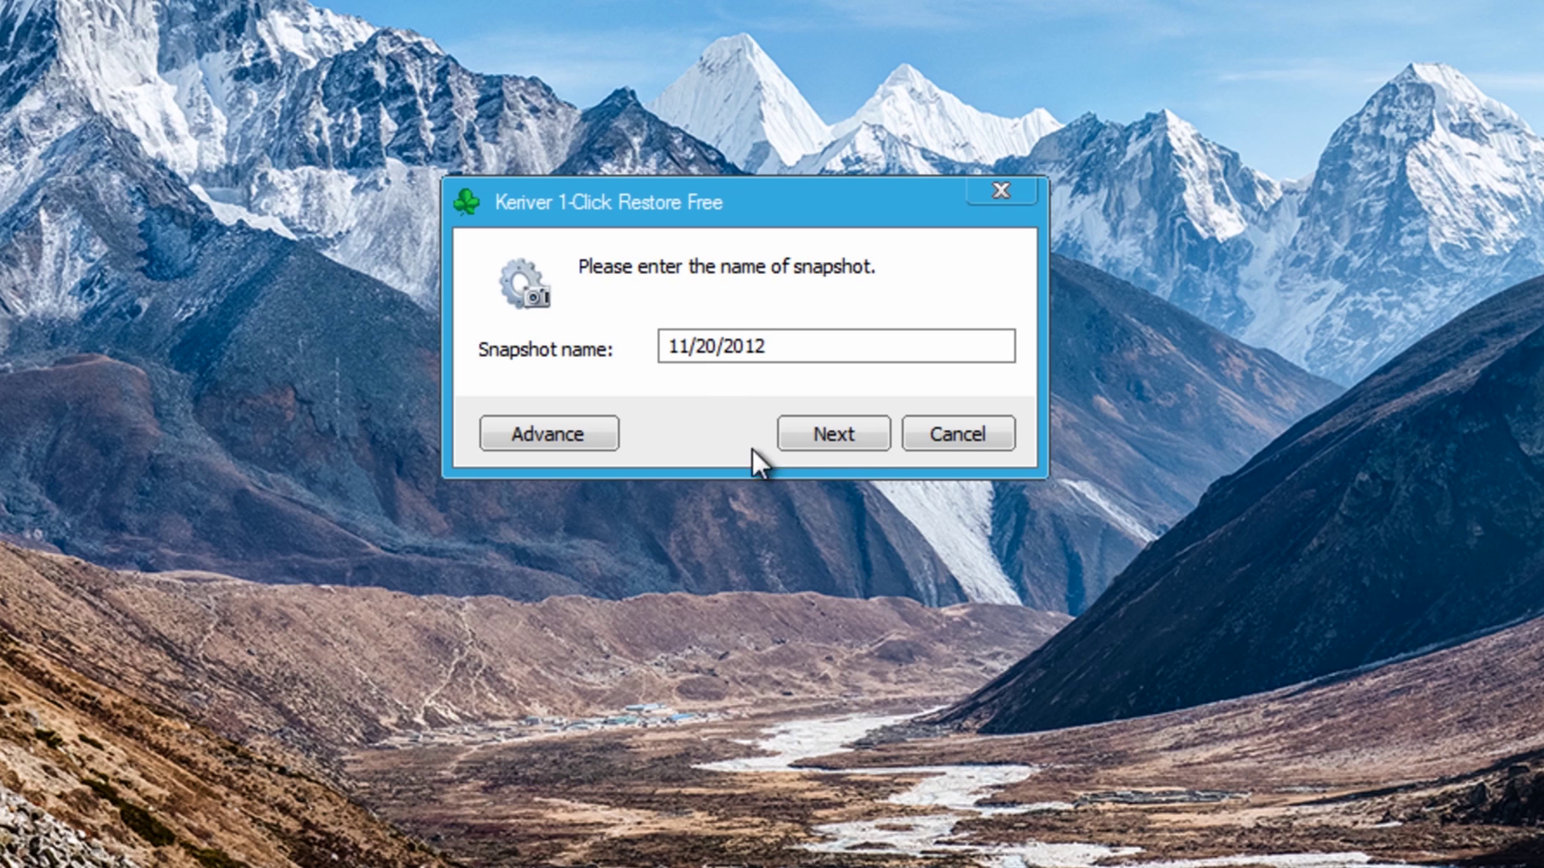
Show the advanced snapshot settings, keep the snapshot type Differential, and start creating the snapshot
click(610, 434)
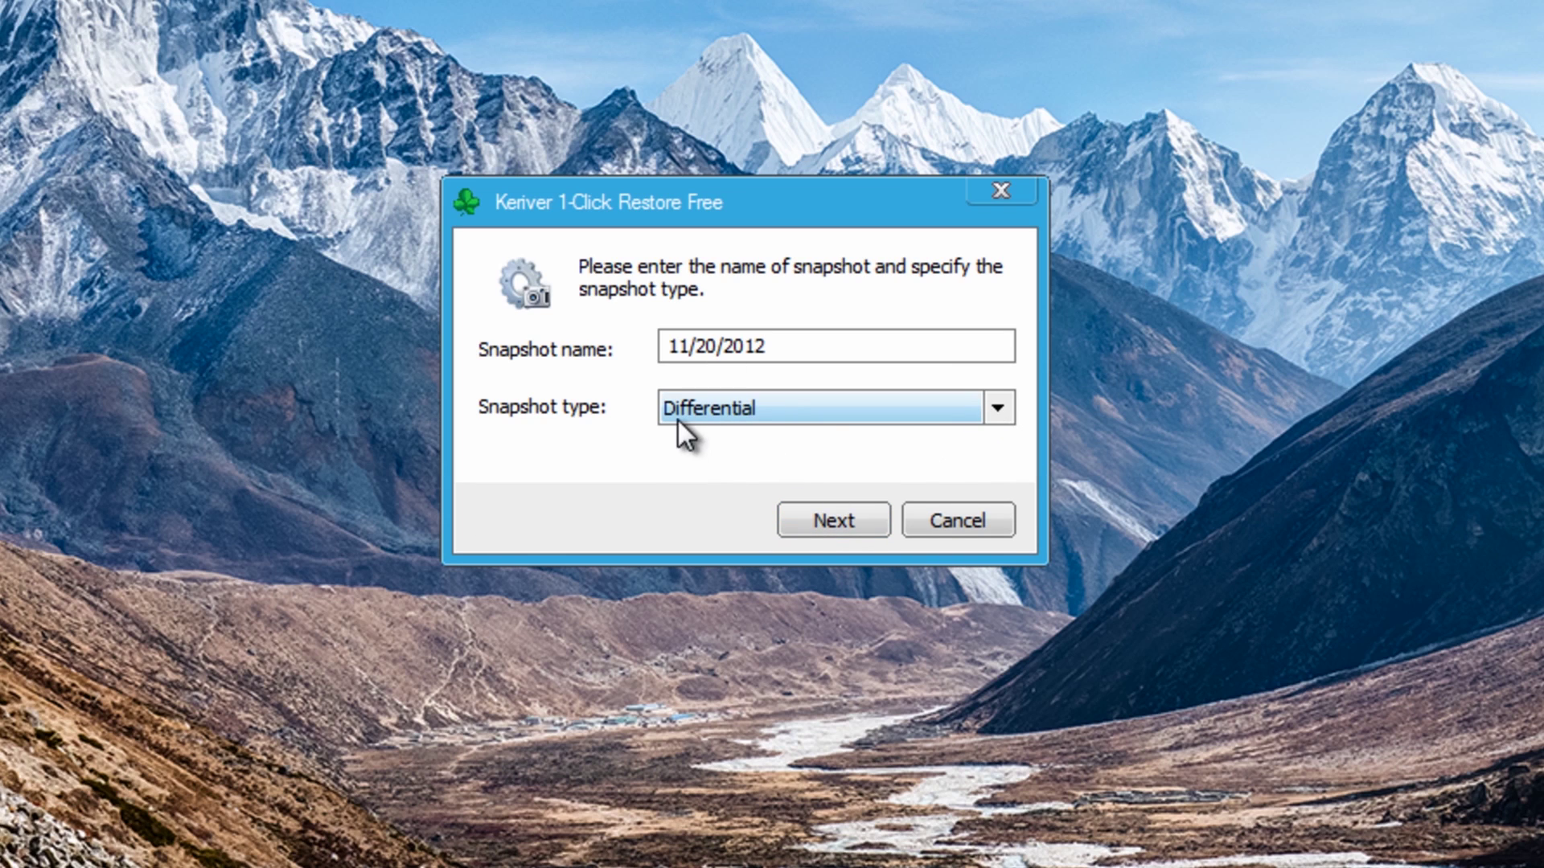
click(996, 409)
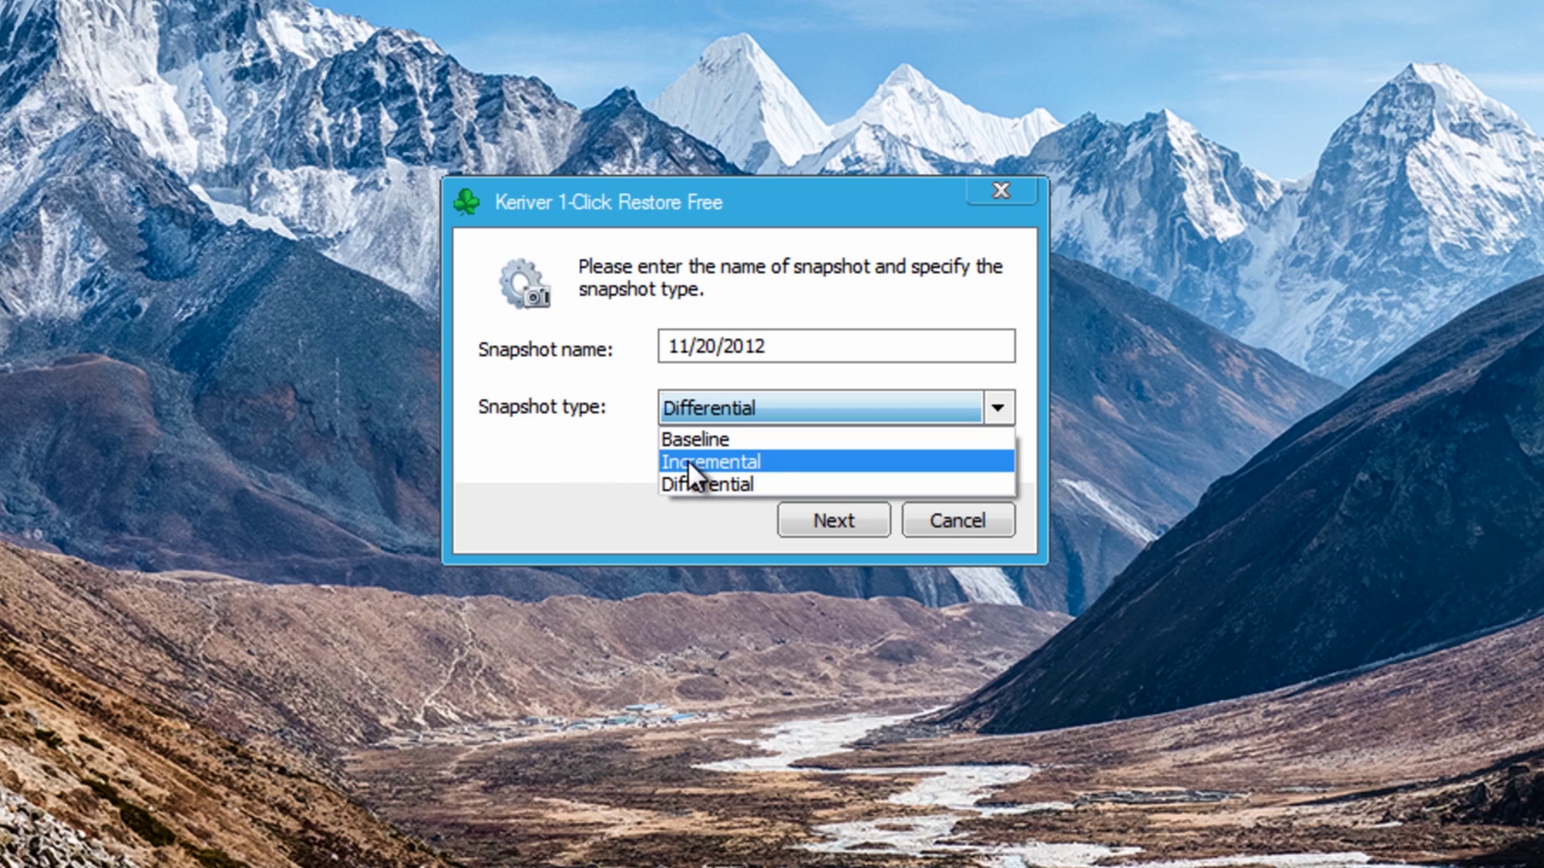
click(722, 494)
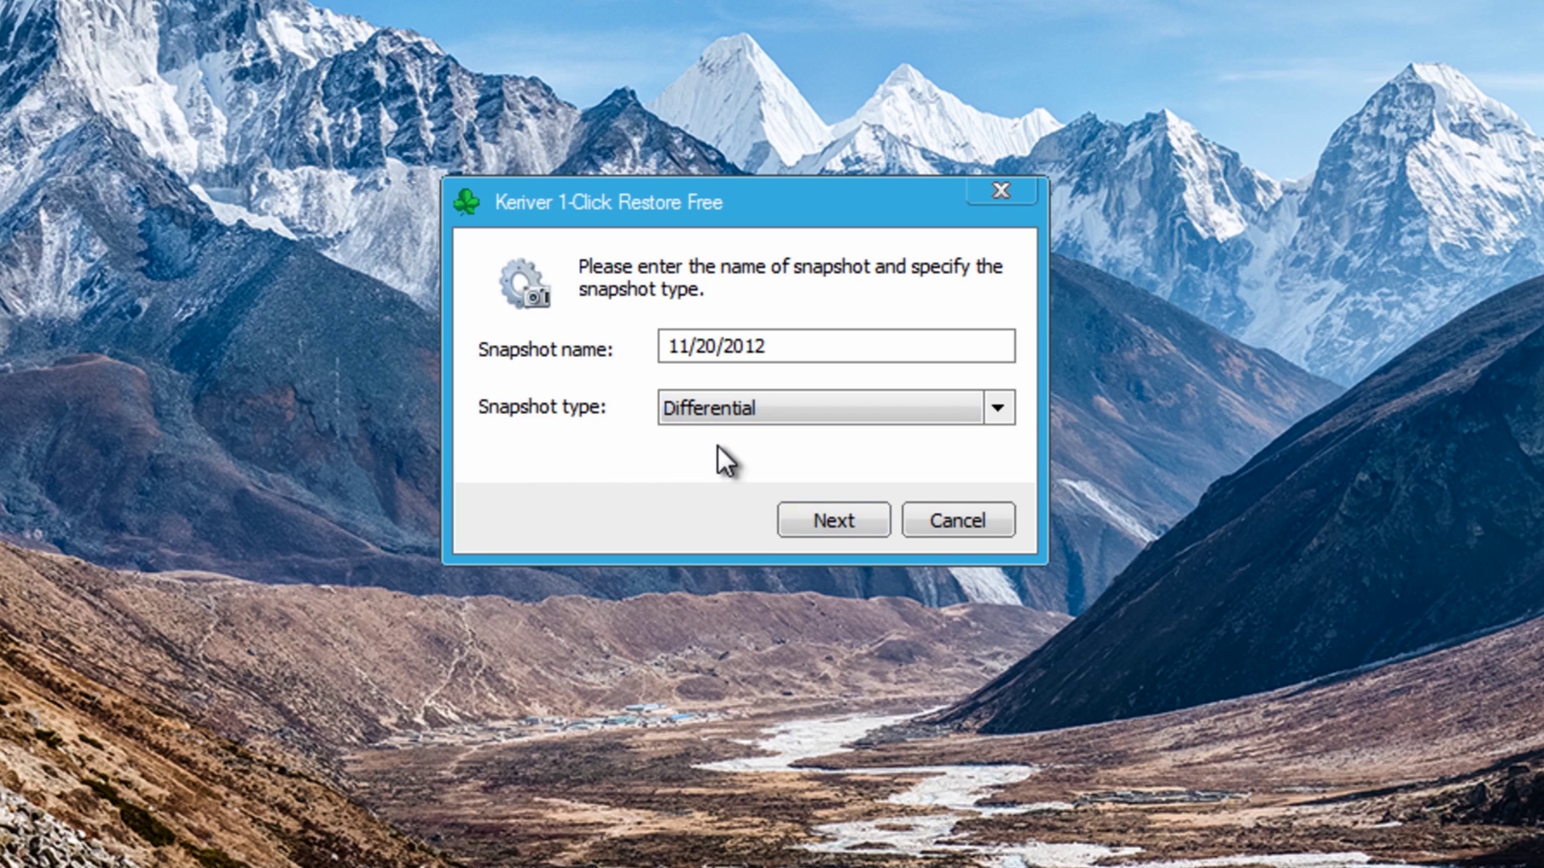
click(841, 521)
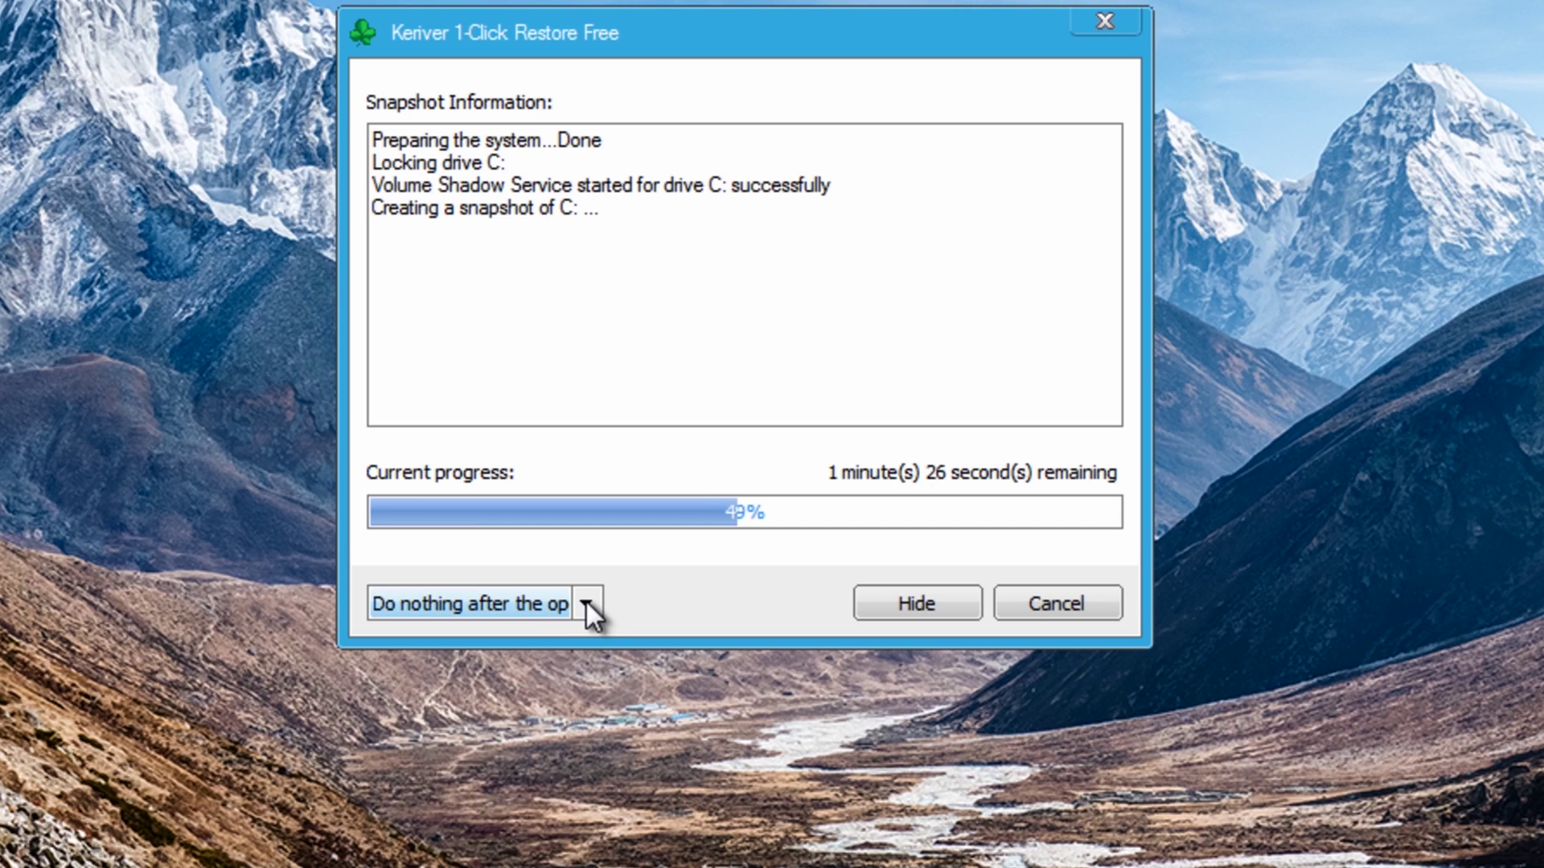
Check the actions available after the snapshot and choose to reboot after the operation is finished
click(586, 602)
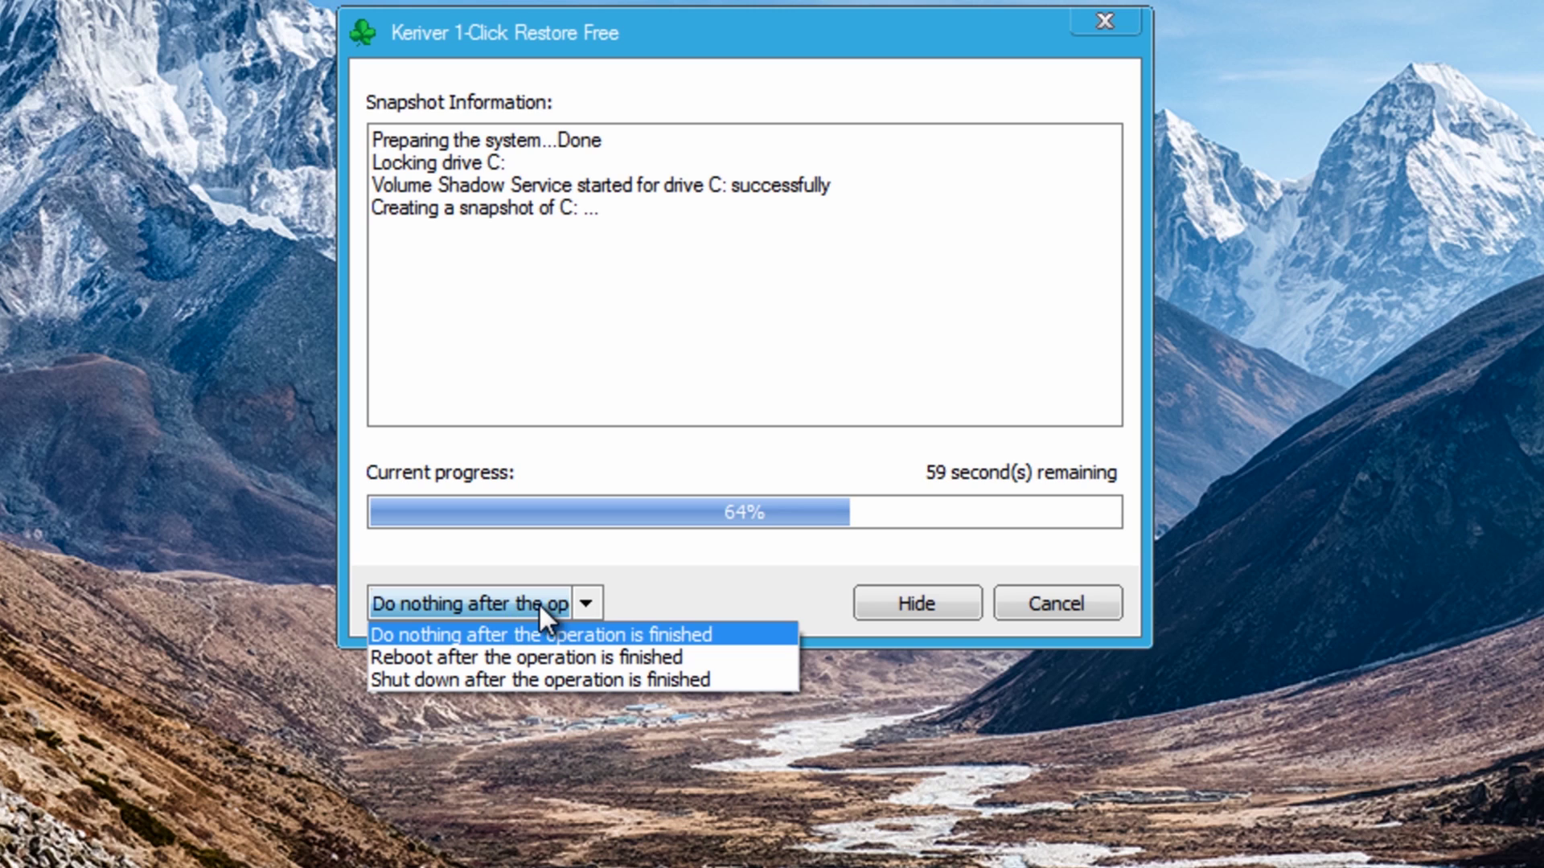
click(493, 597)
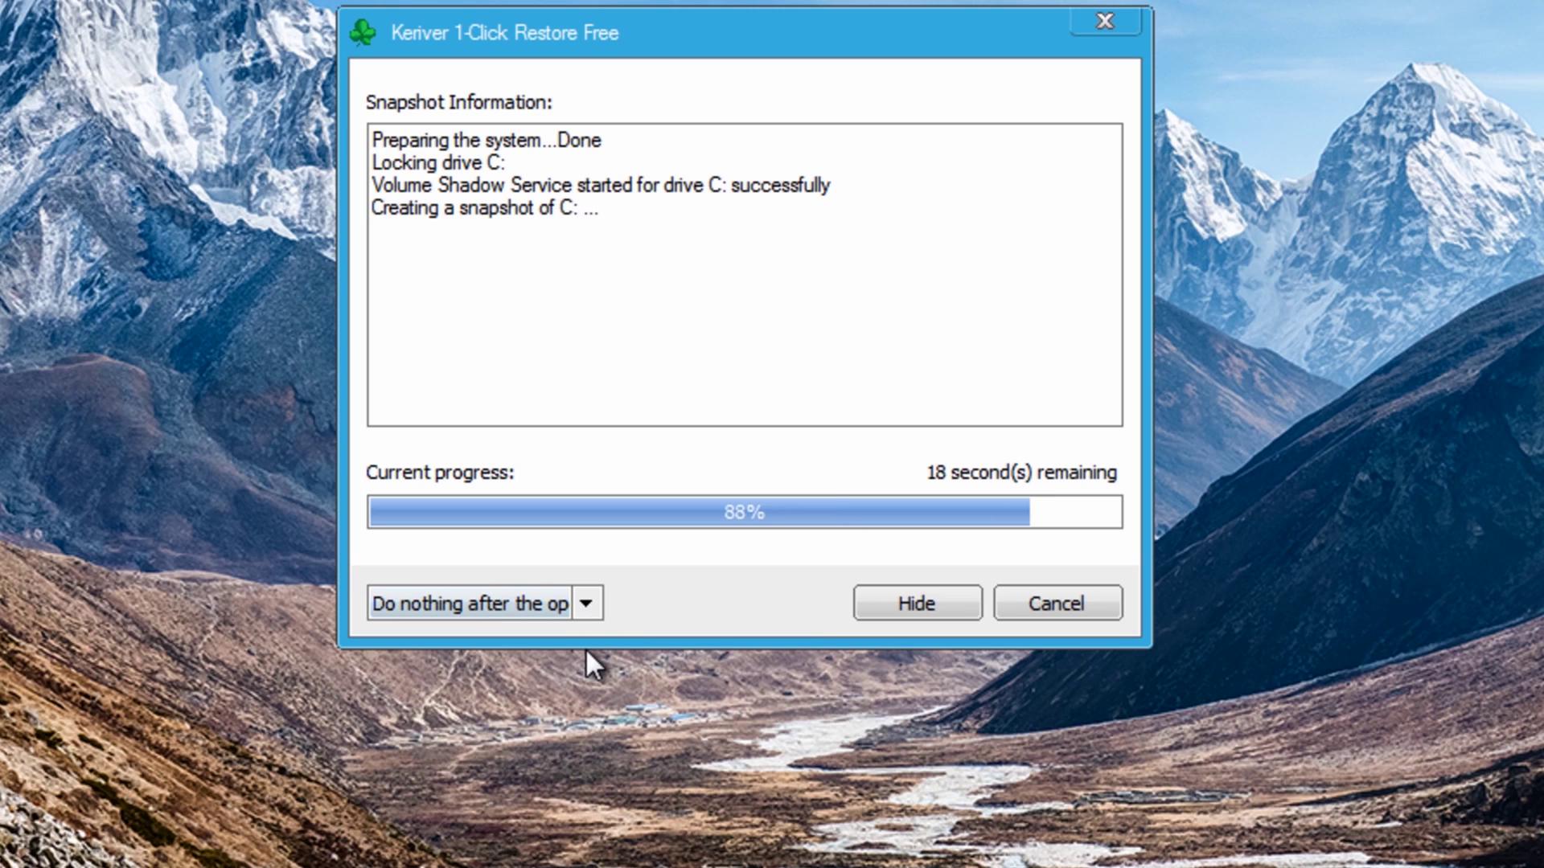
click(599, 600)
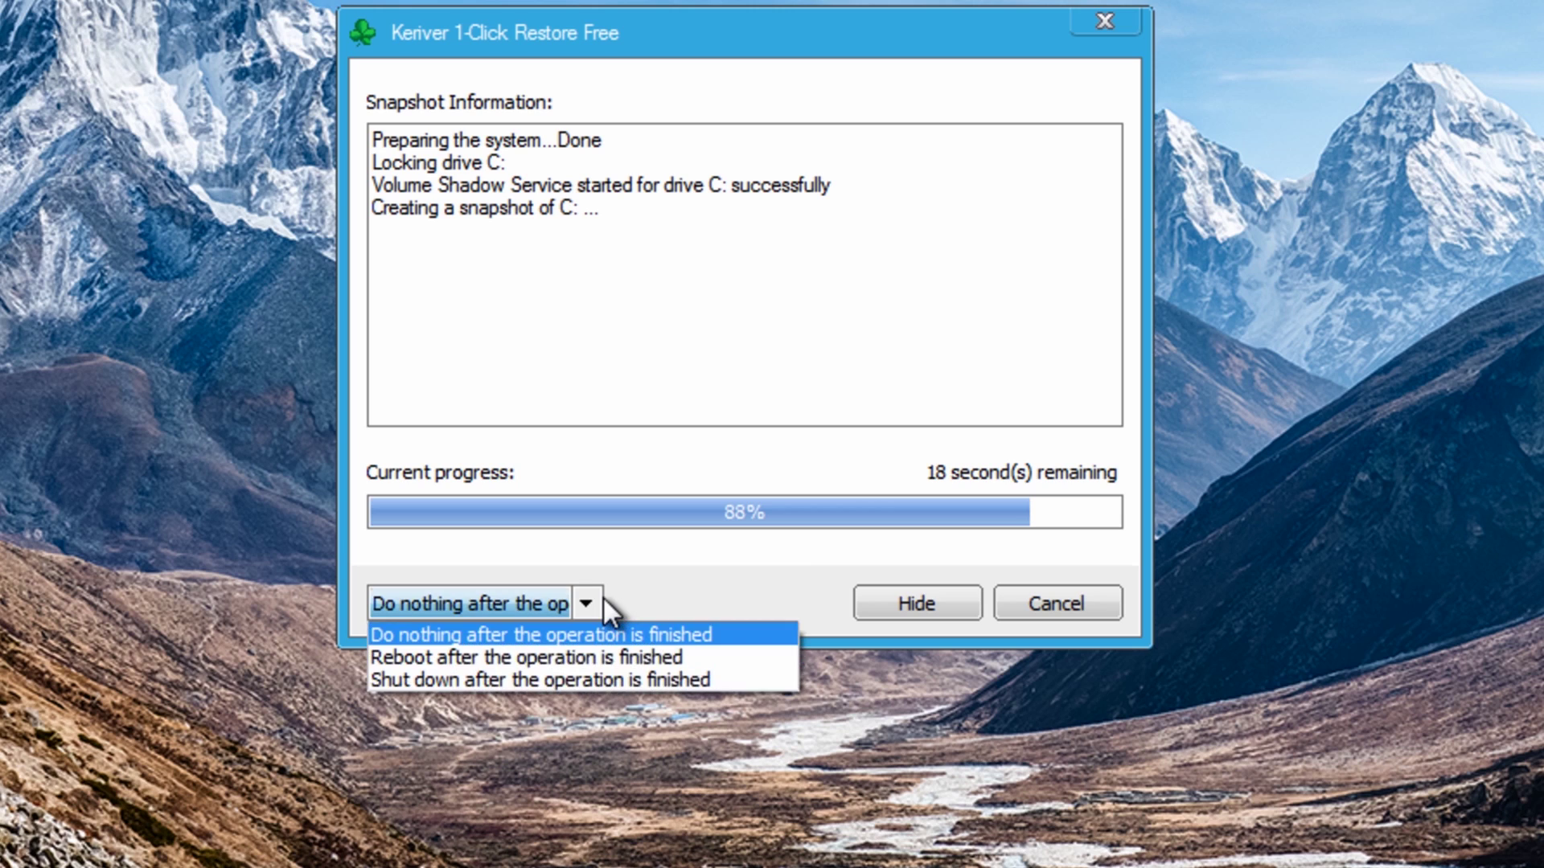
click(548, 663)
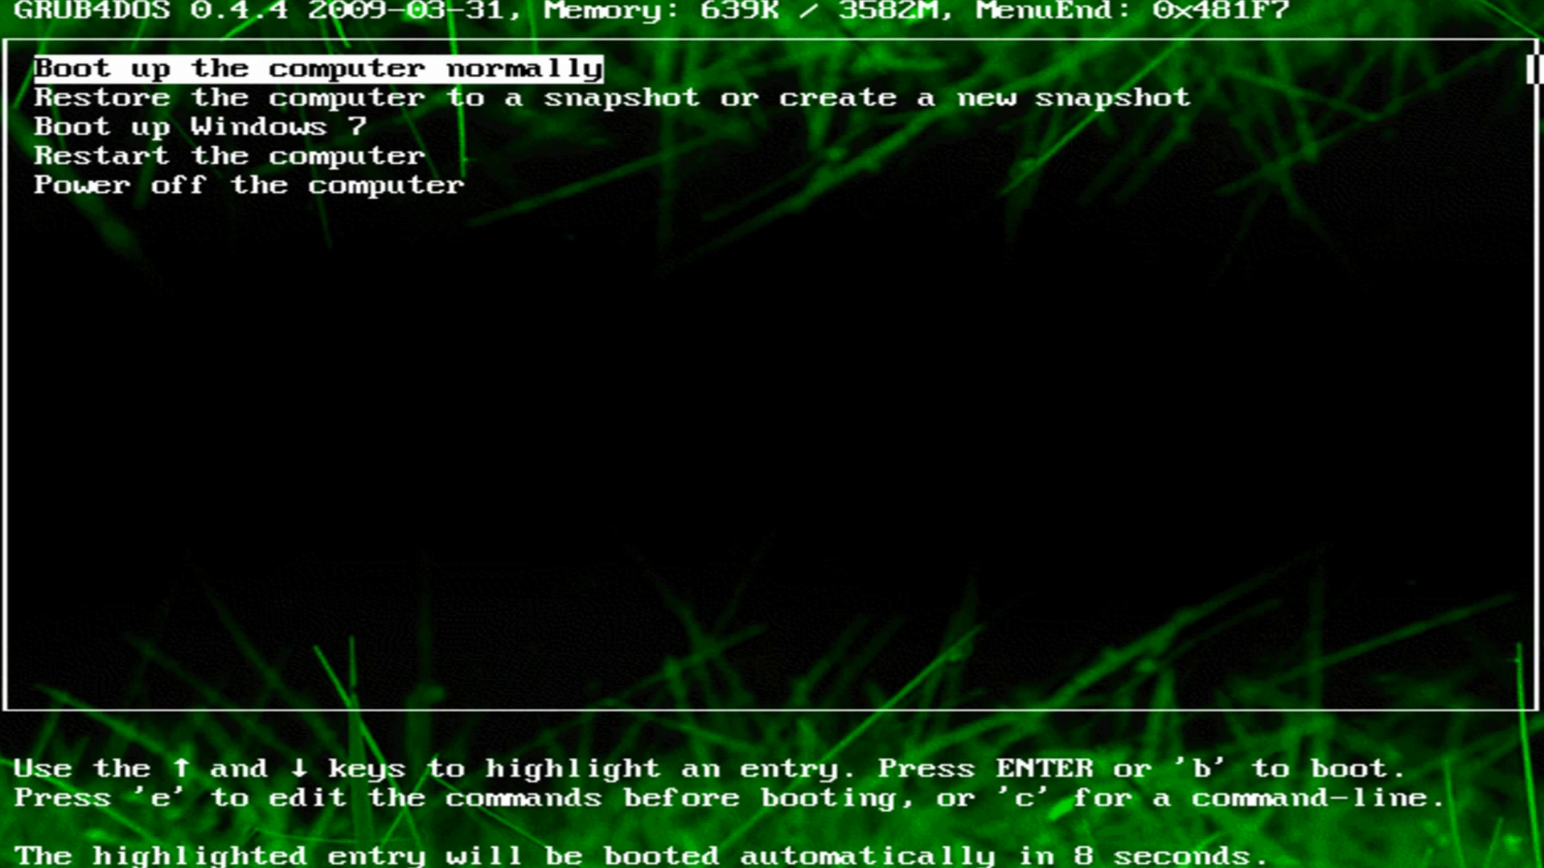
Look through the boot menu entries and boot into "Restore the computer to a snapshot or create a new snapshot"
key(Down)
key(Up)
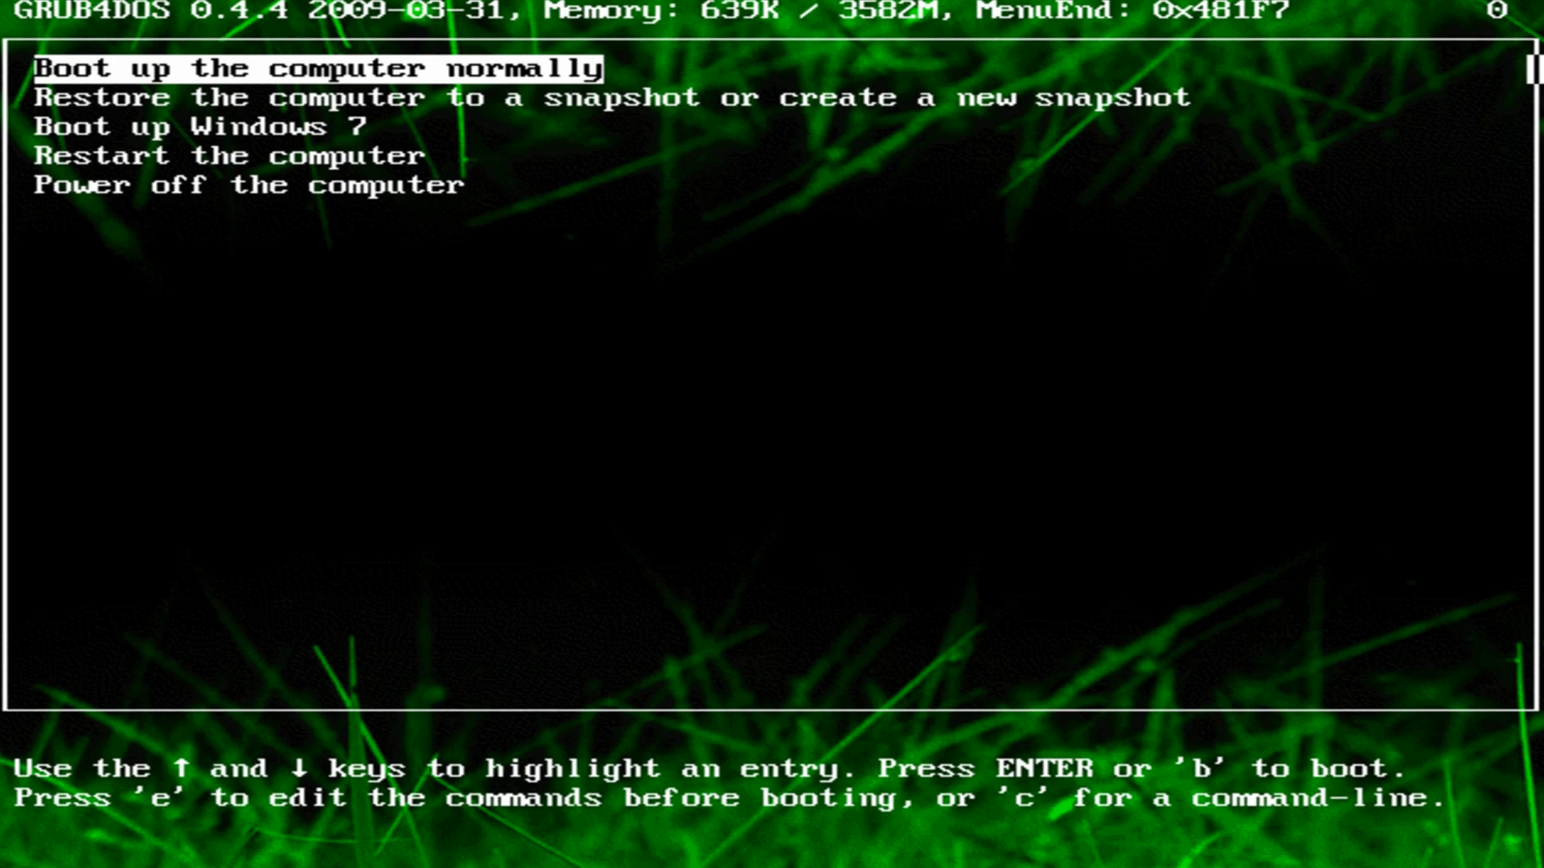
key(Down)
key(Up)
key(Down)
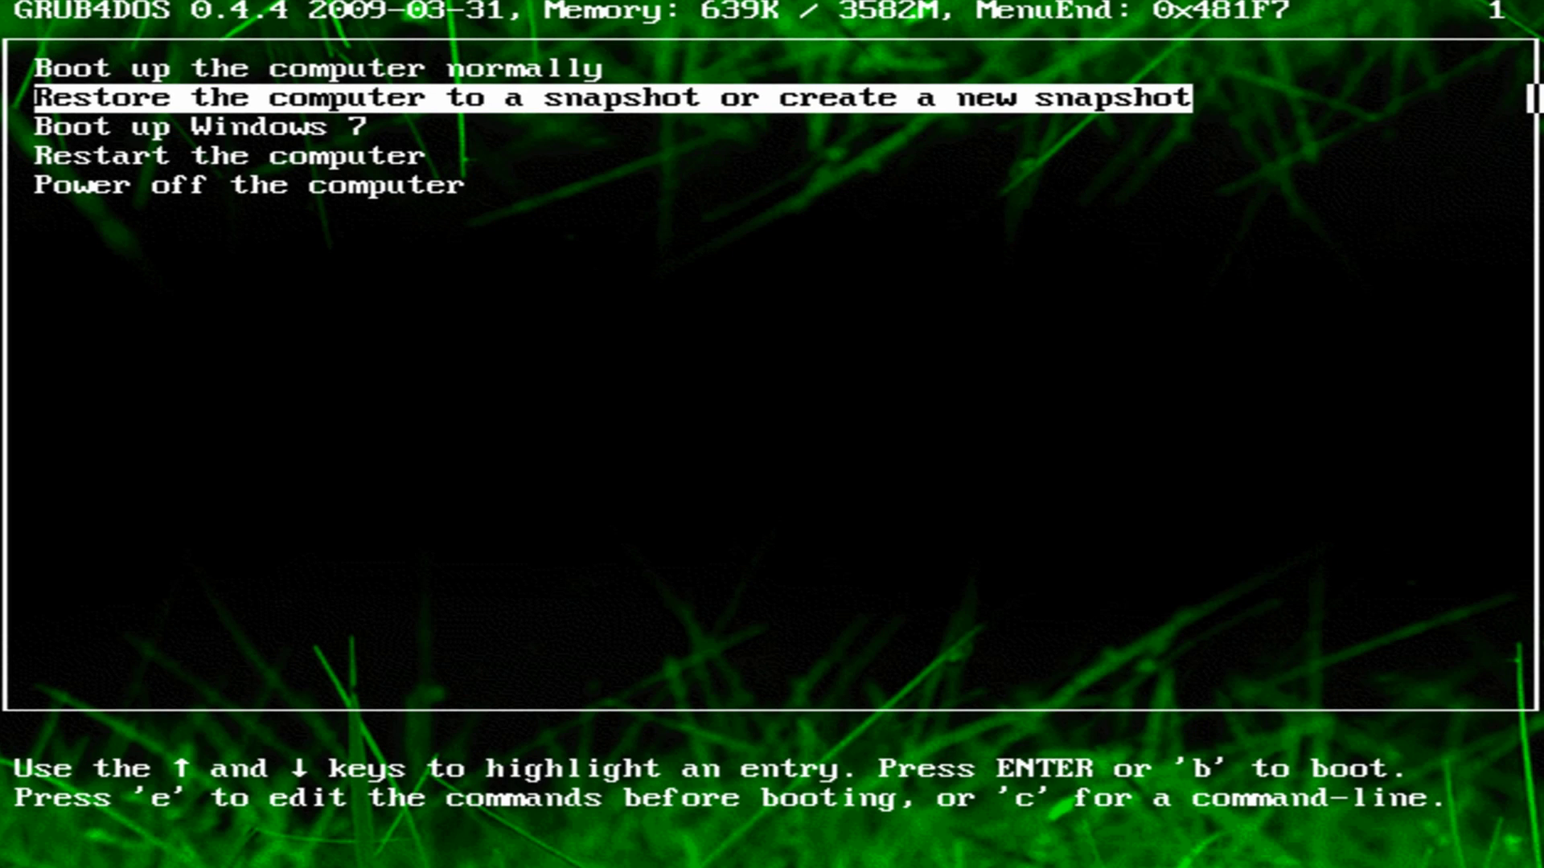
key(Down)
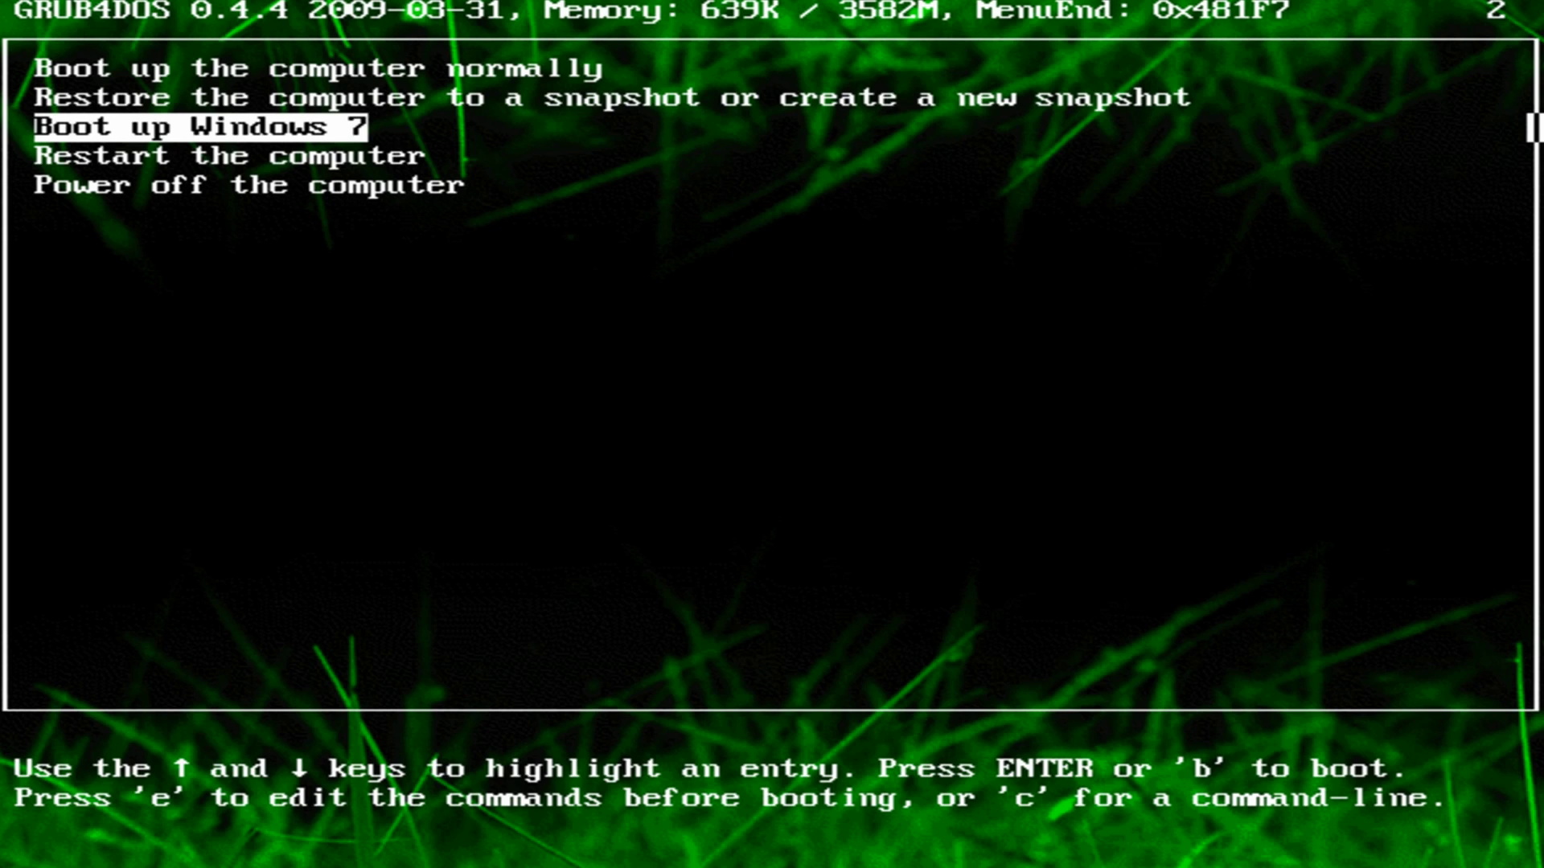
key(Down)
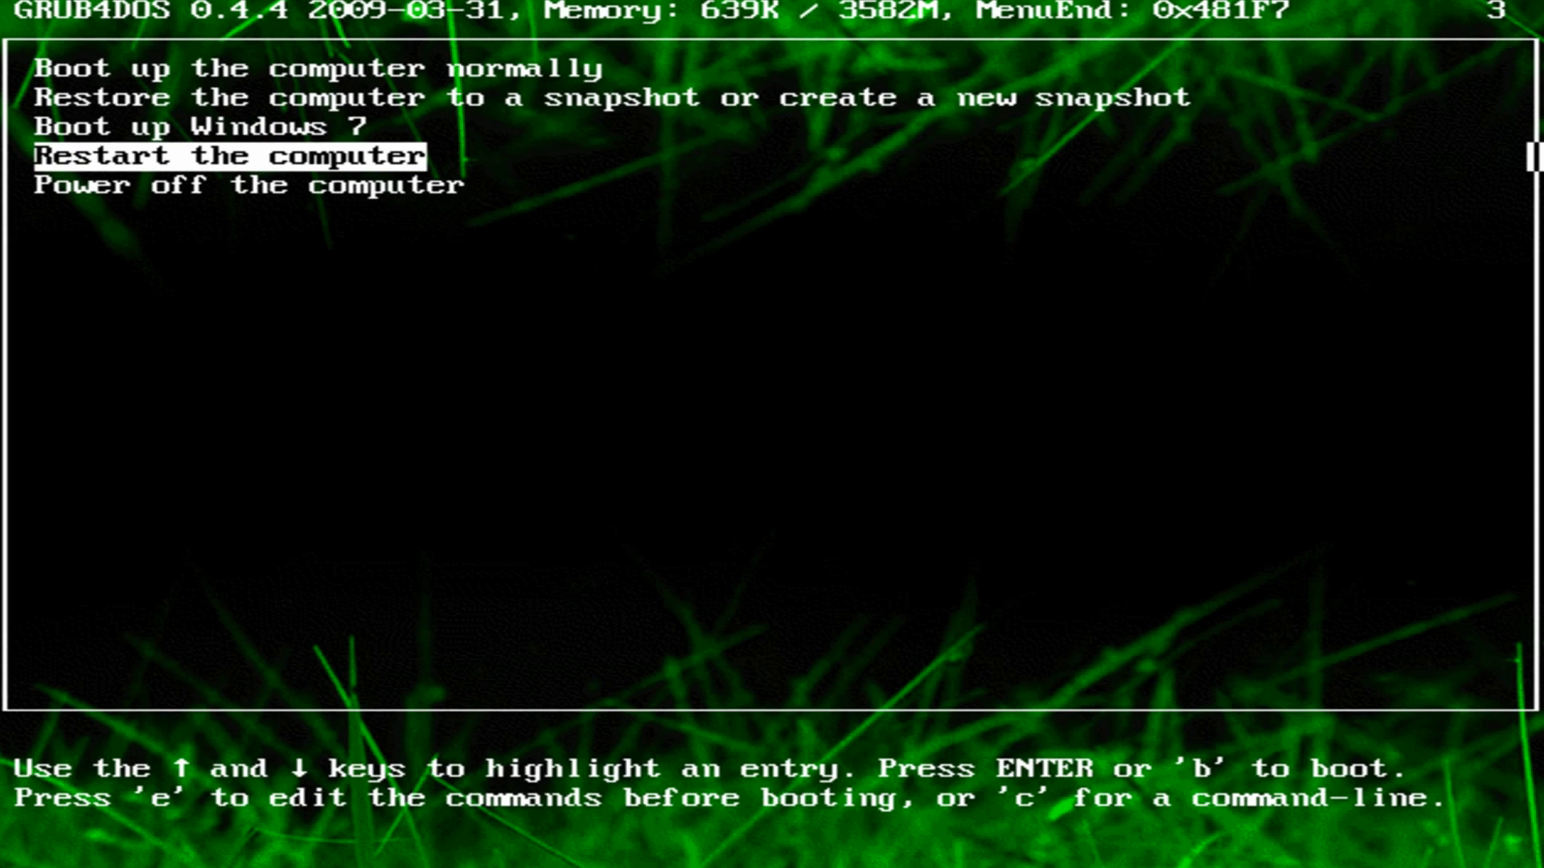
key(Down)
key(Up)
key(Up)
key(Up)
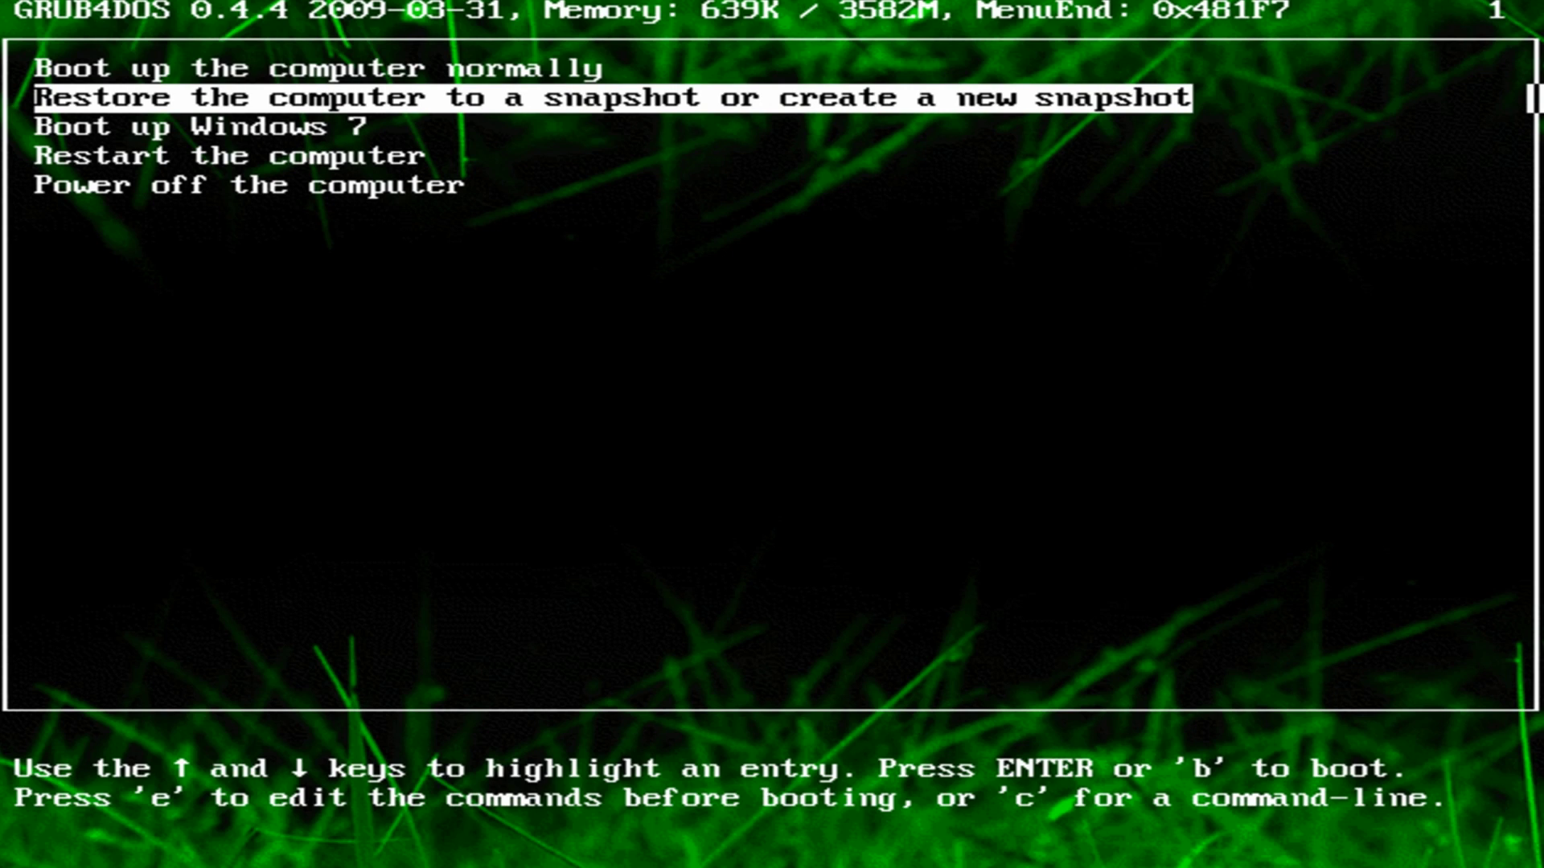
key(Return)
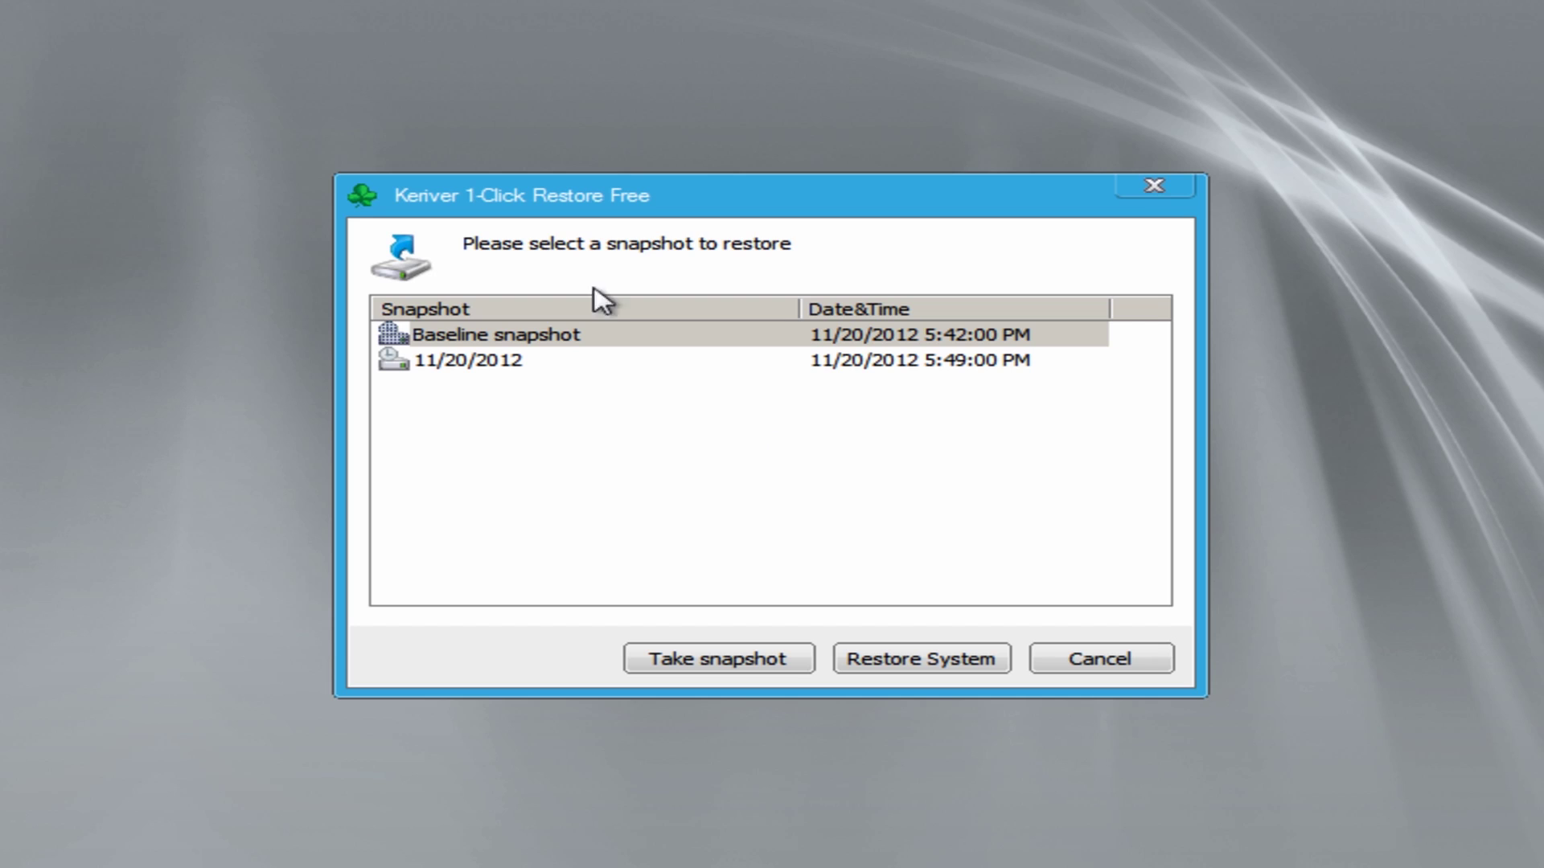
Restore the system to the Baseline snapshot and accept overwriting the system drive
click(491, 362)
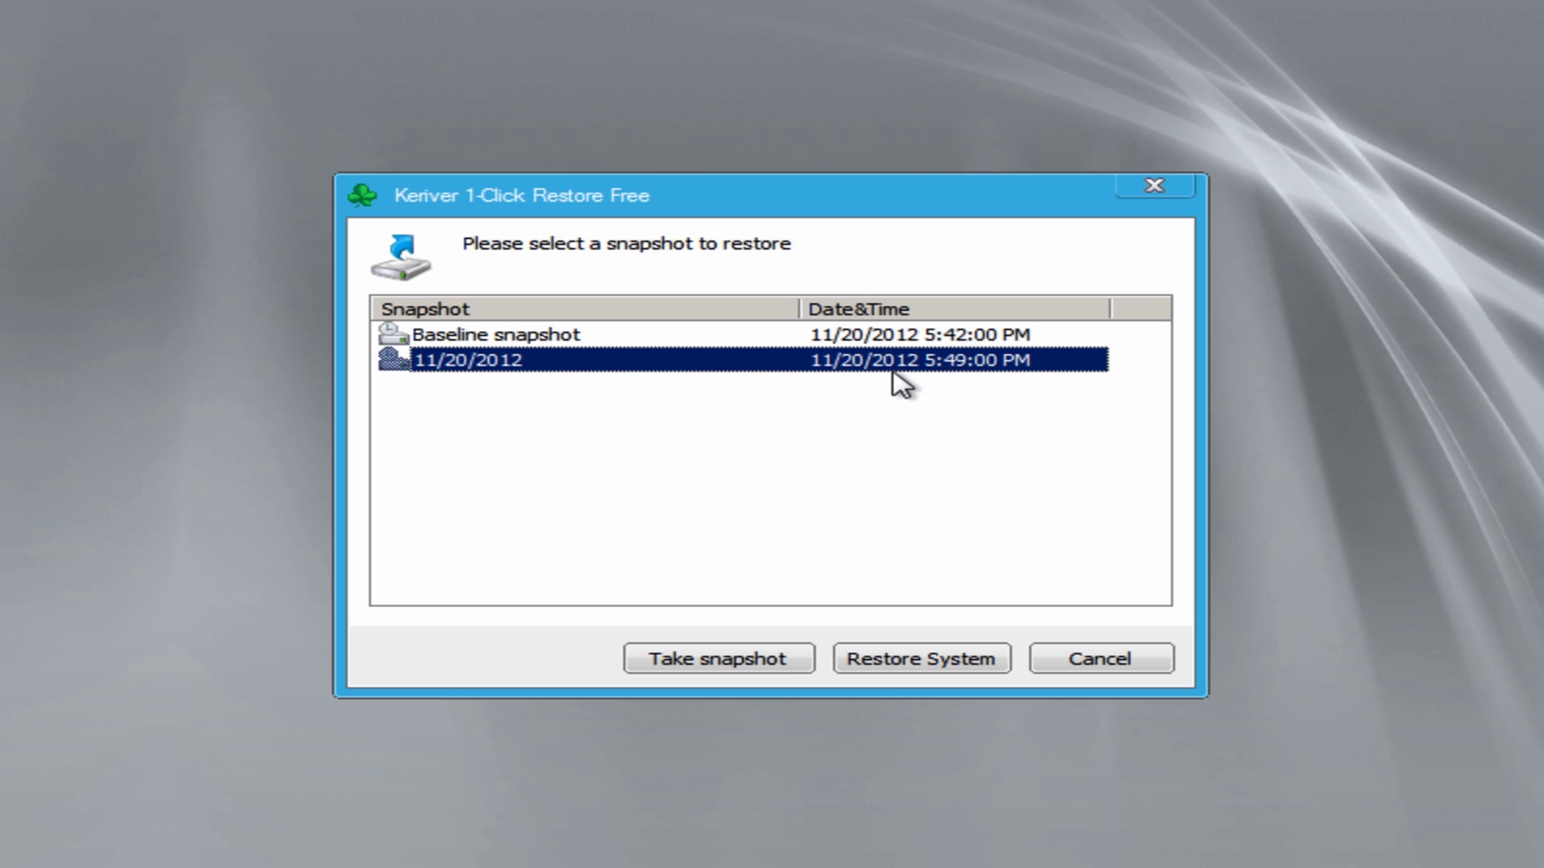
click(568, 339)
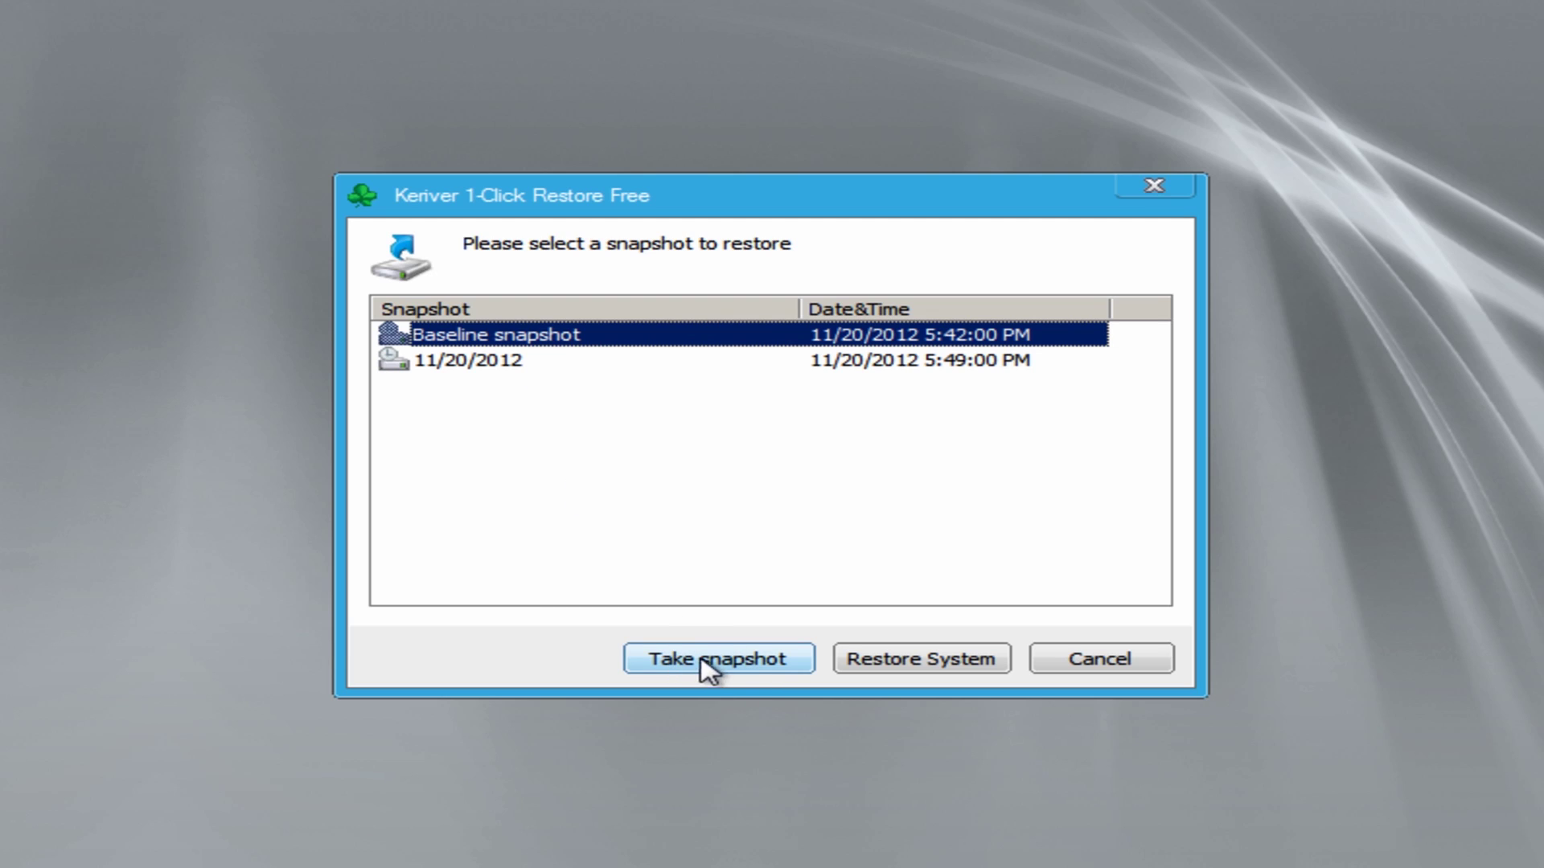
click(923, 674)
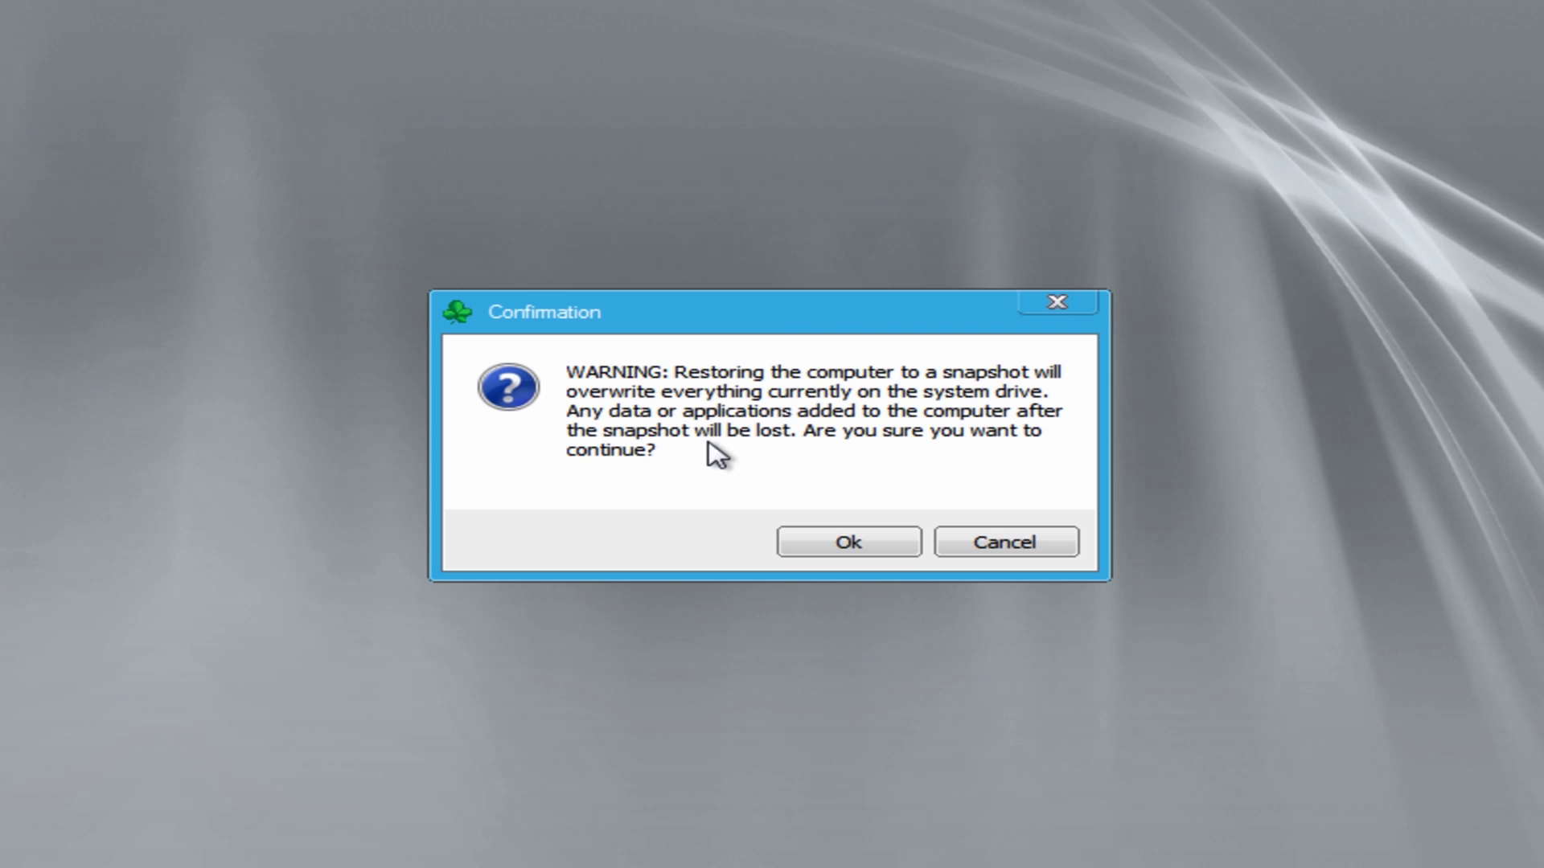
click(840, 540)
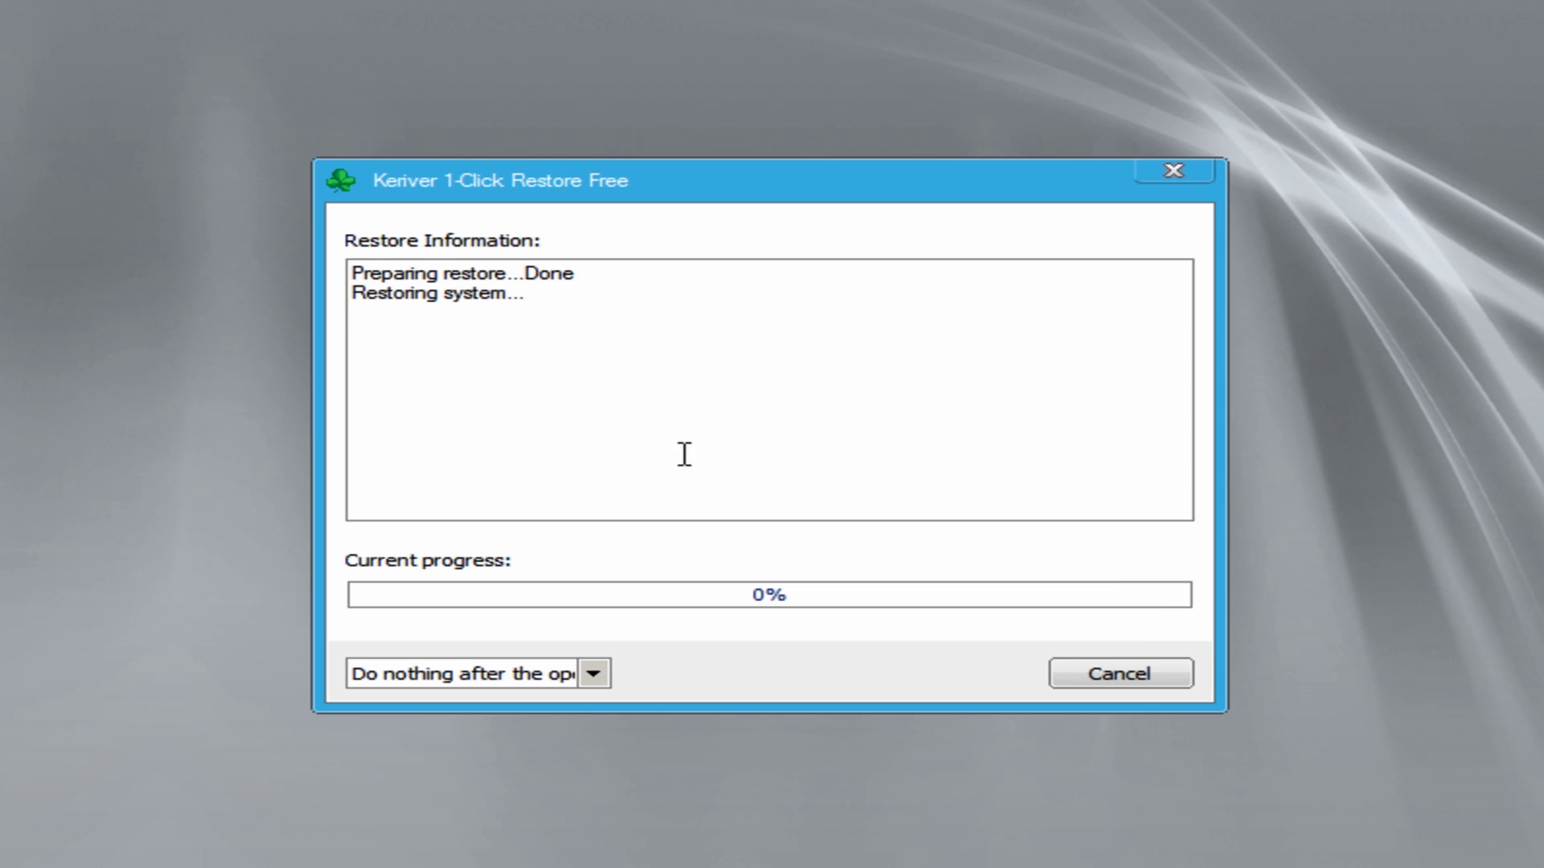
Check the post-restore actions, keep "Do nothing after the operation is finished", and close the completed restore window
click(595, 675)
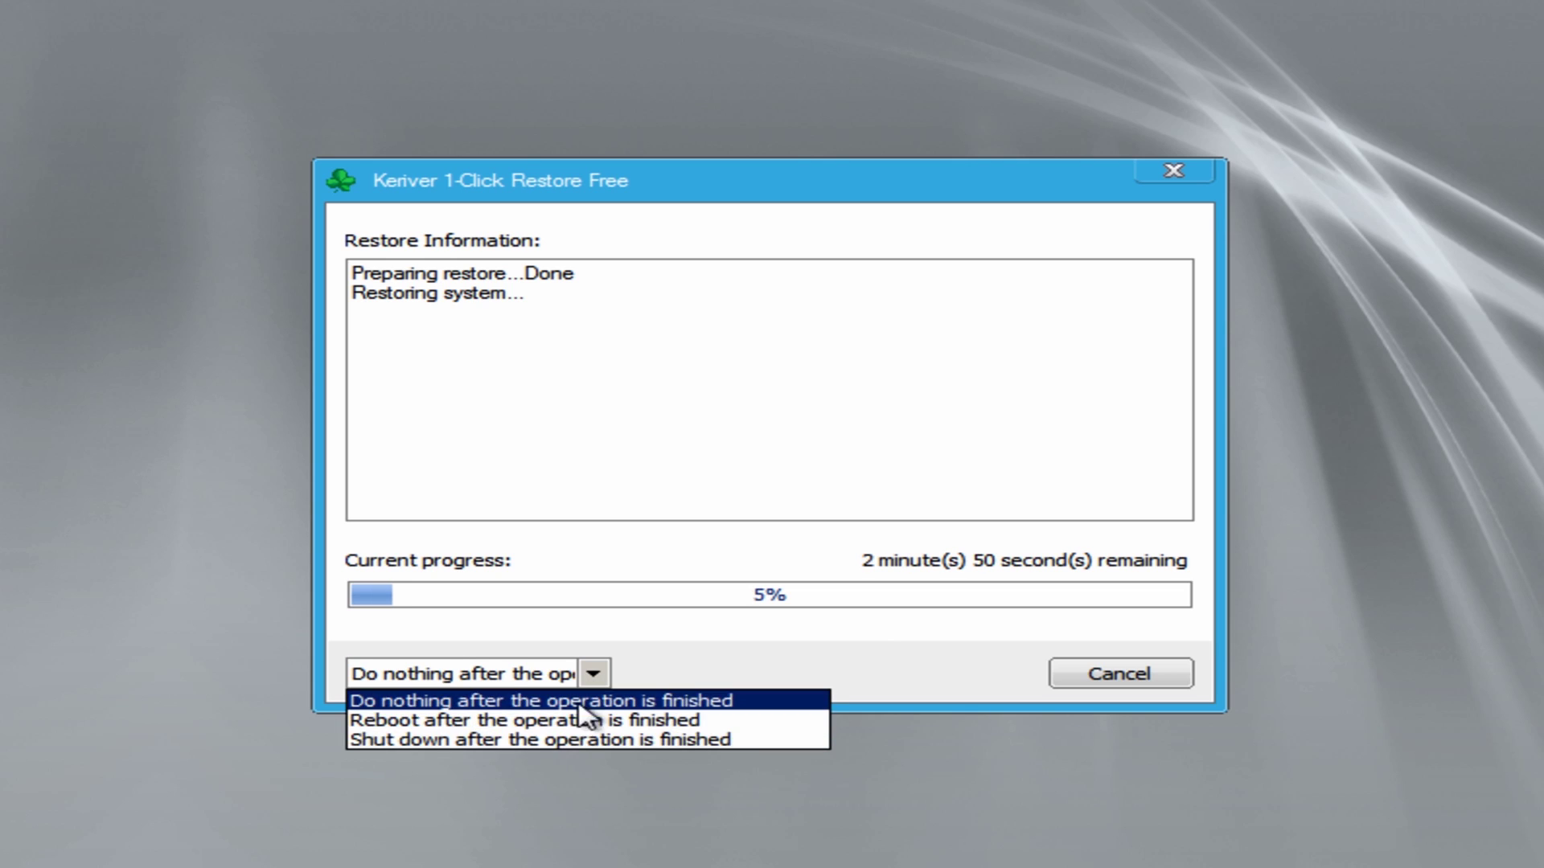
click(685, 664)
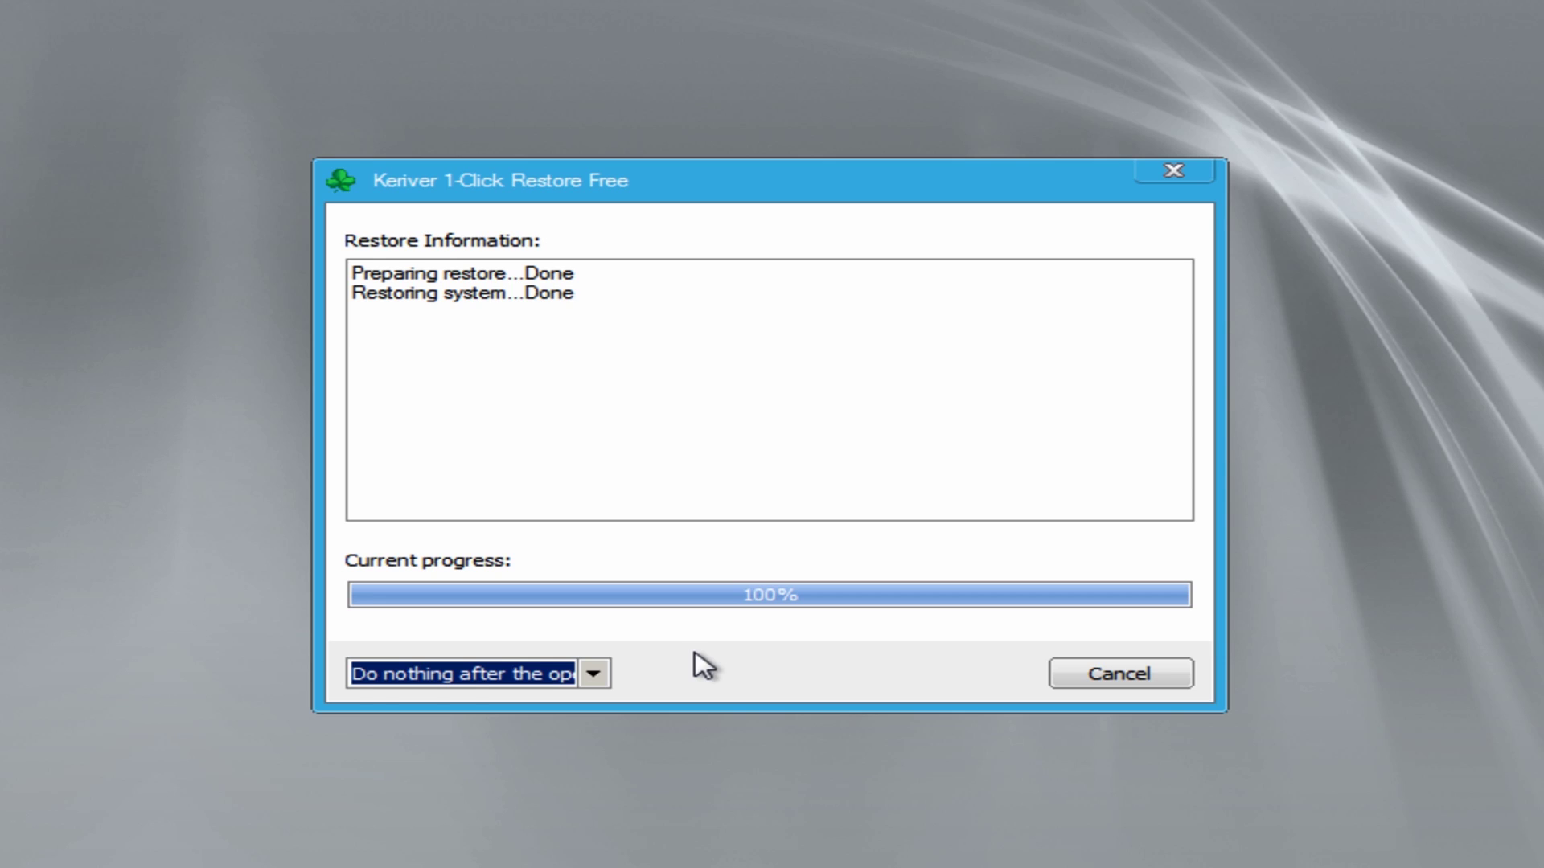
click(1120, 685)
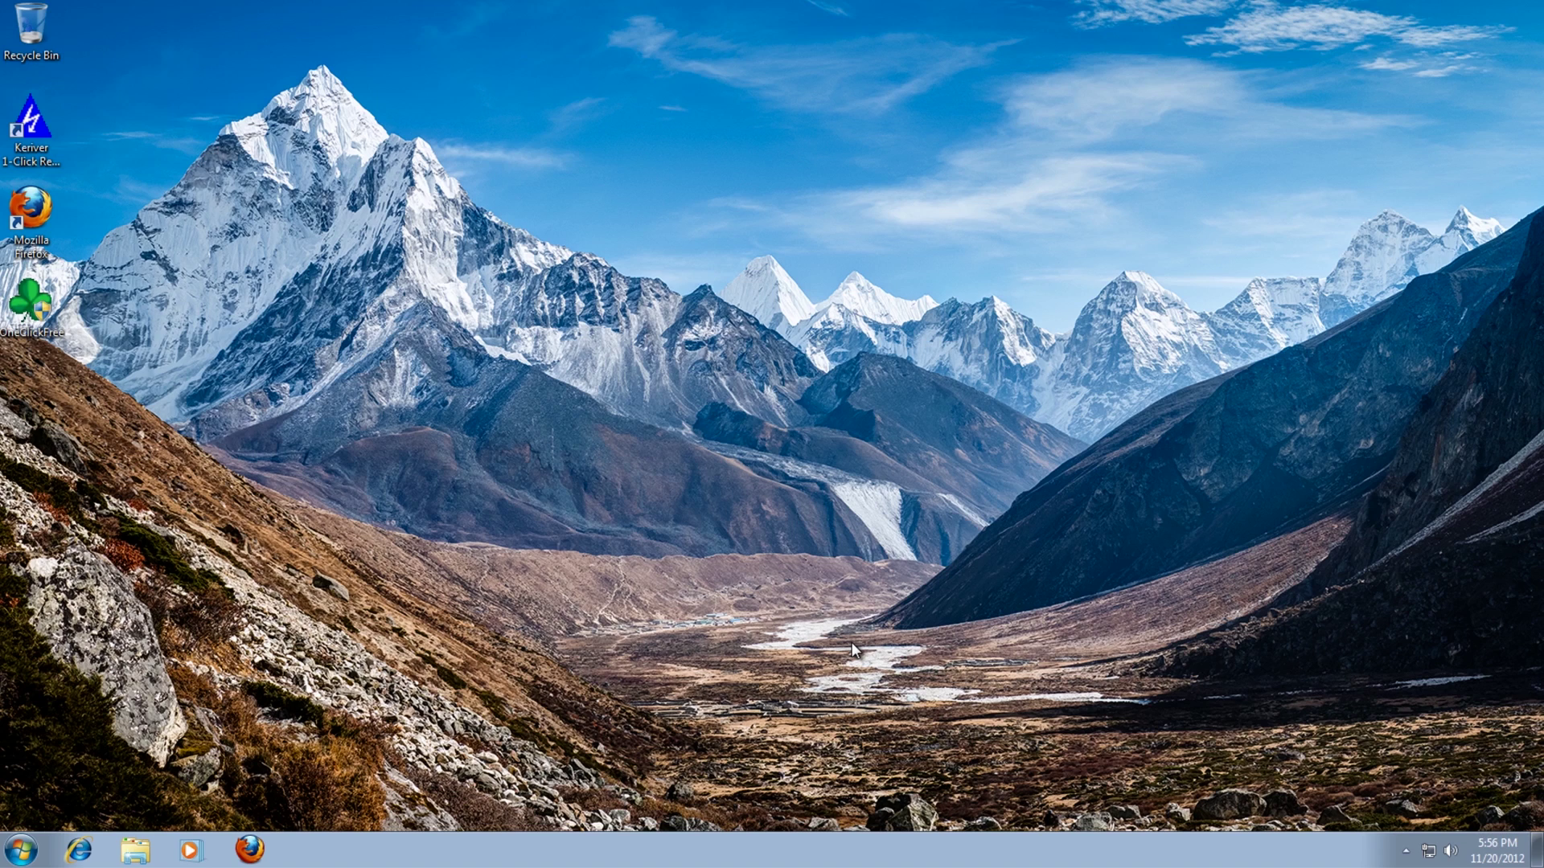
Open the Keriver 1-Click Backup Folder on OS Rescue (E:) and compare the zhbackup0 and zhbackup1 snapshot files
click(20, 849)
click(265, 622)
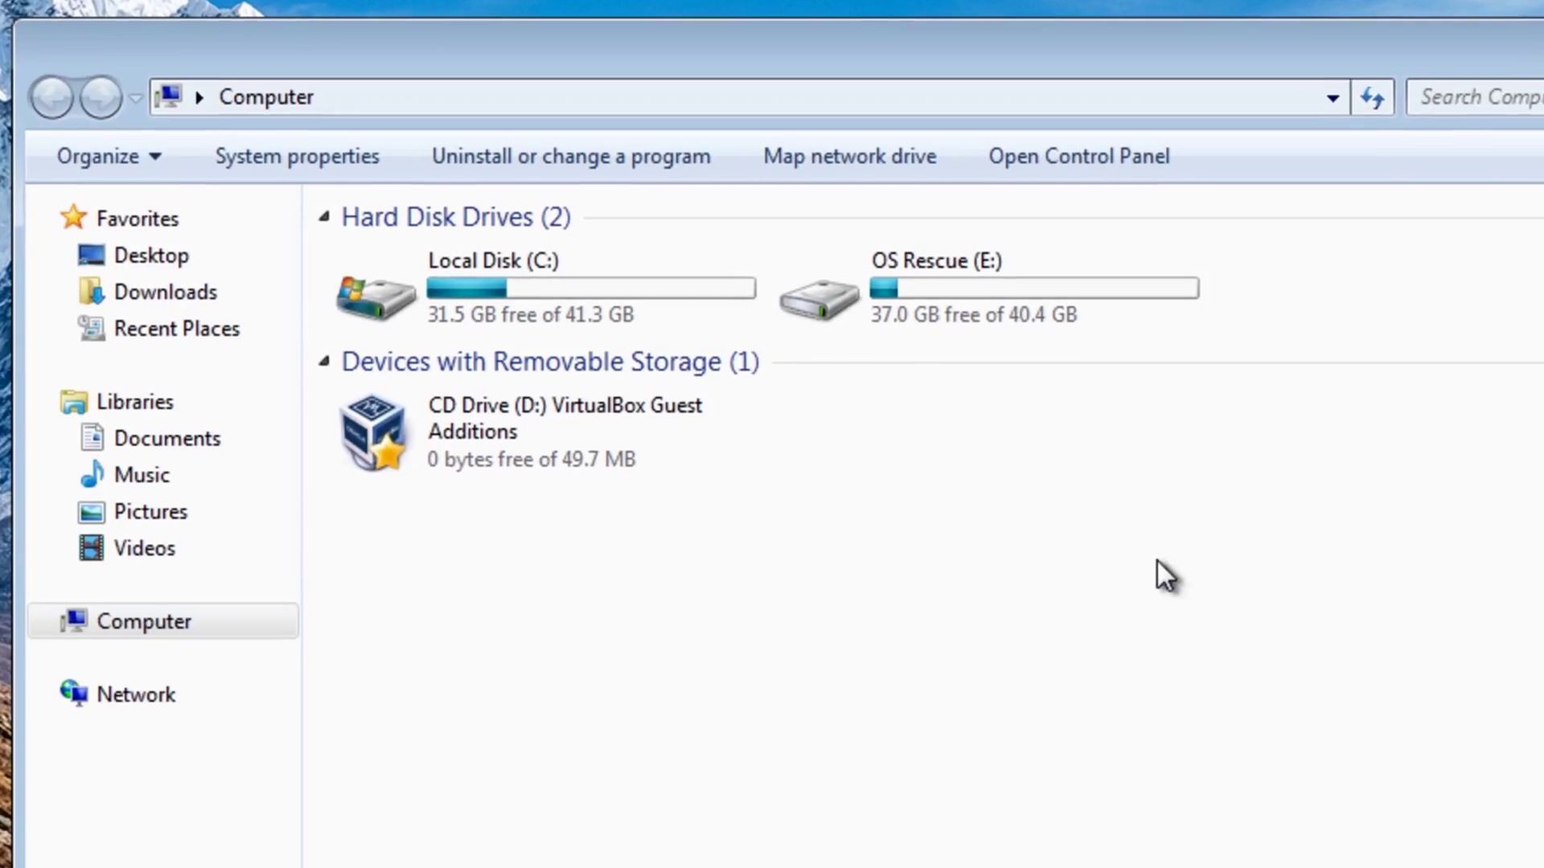
double_click(935, 303)
double_click(464, 267)
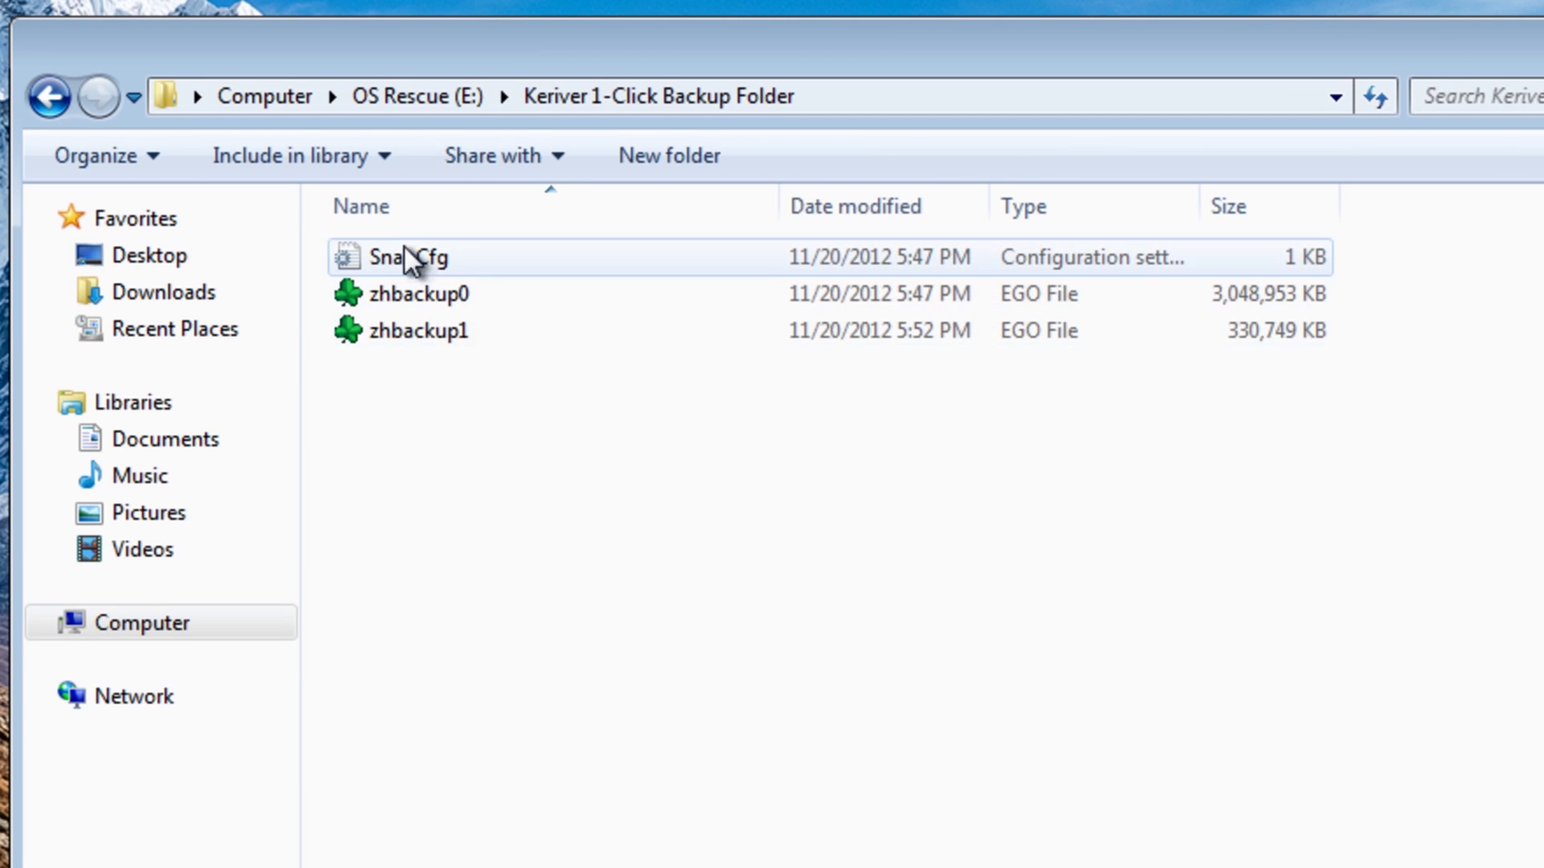
click(396, 334)
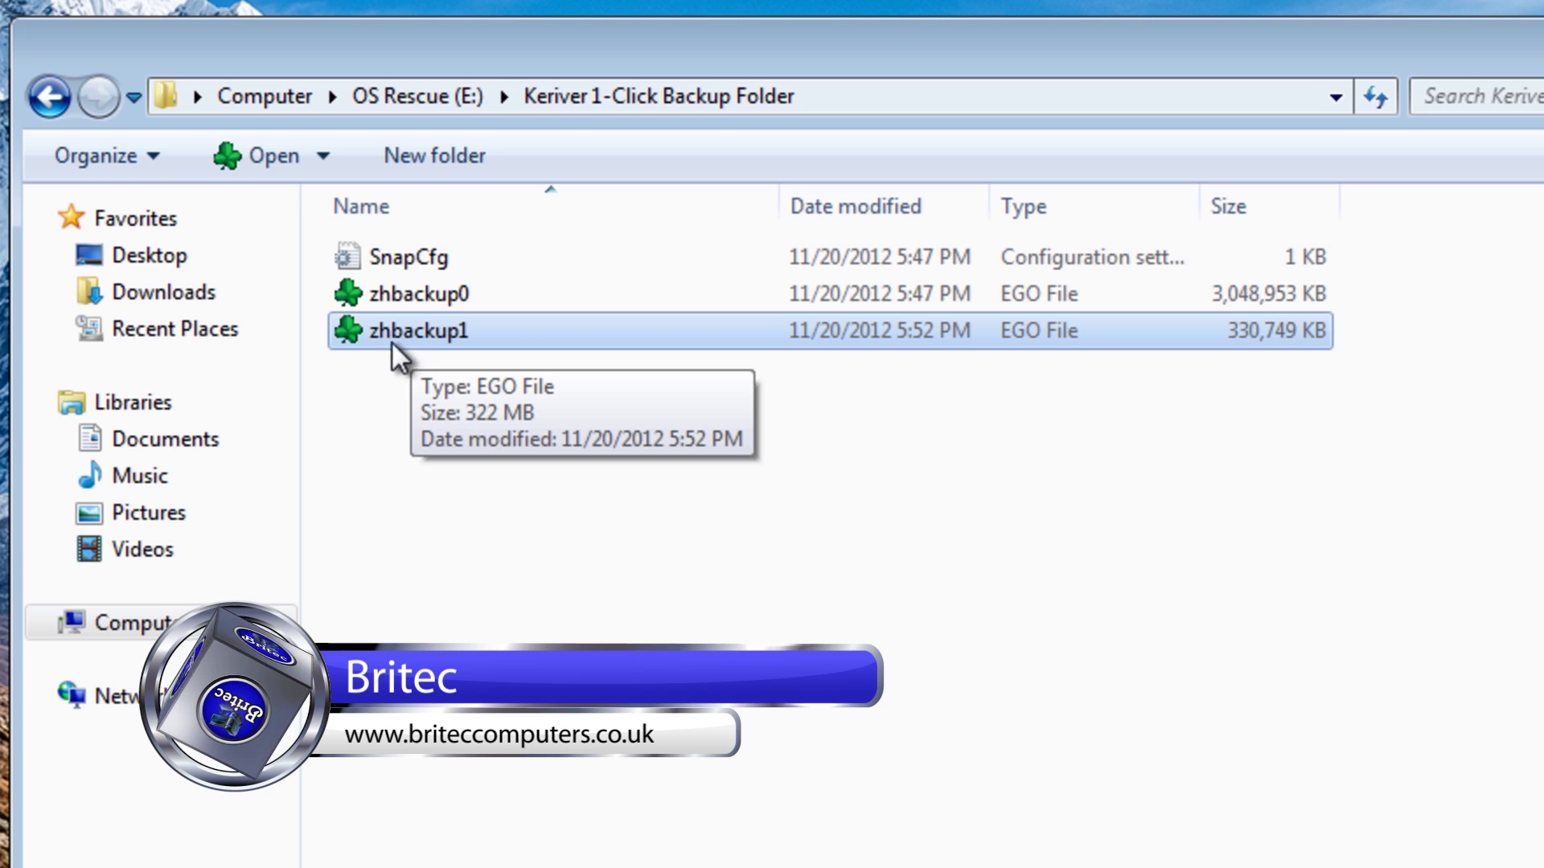
click(404, 299)
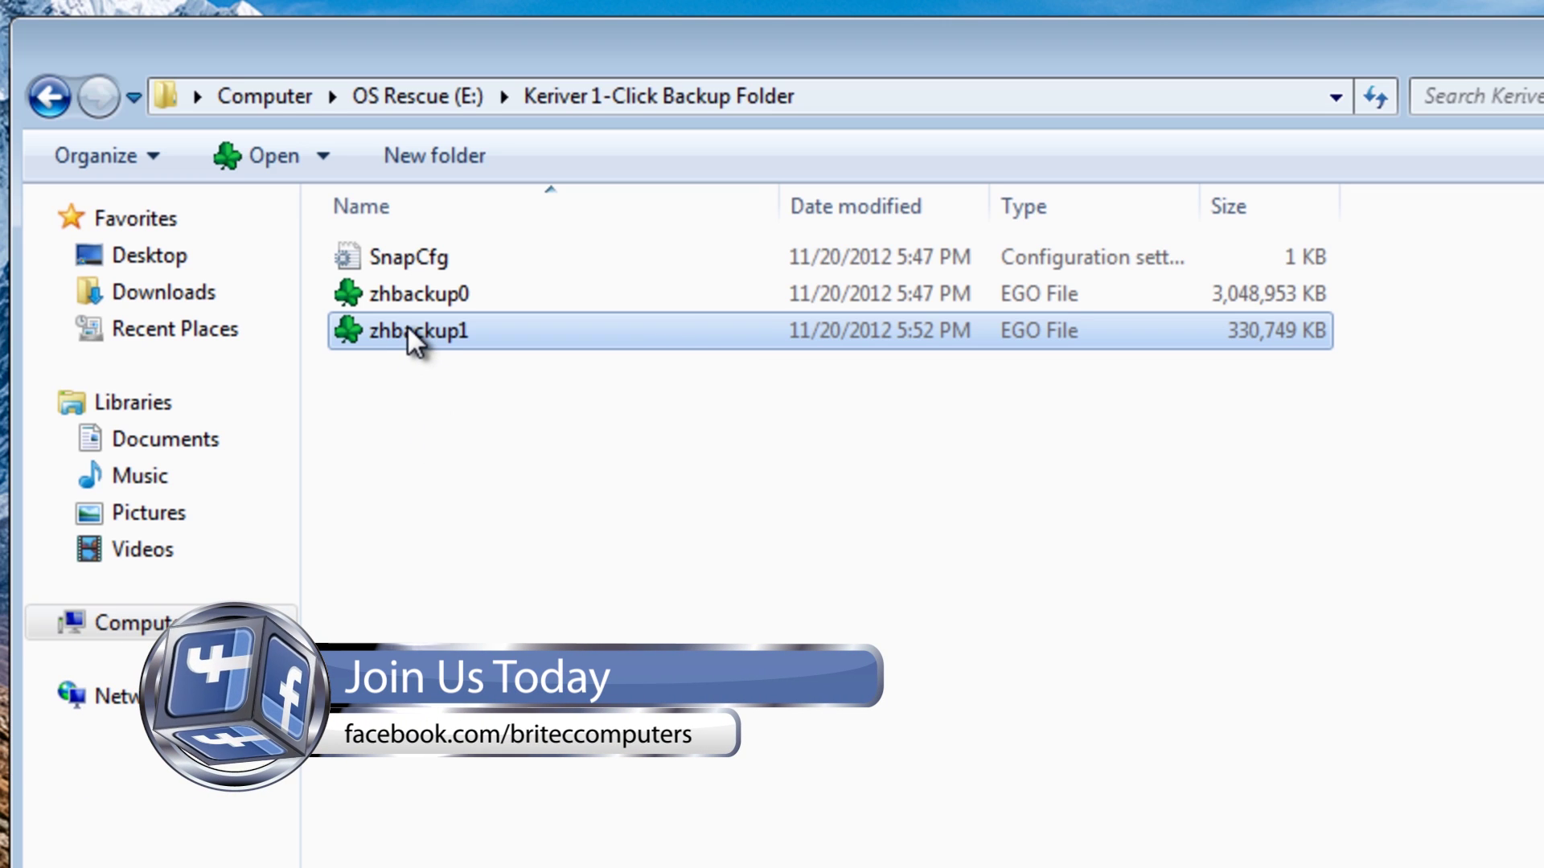
mouse_move(407, 325)
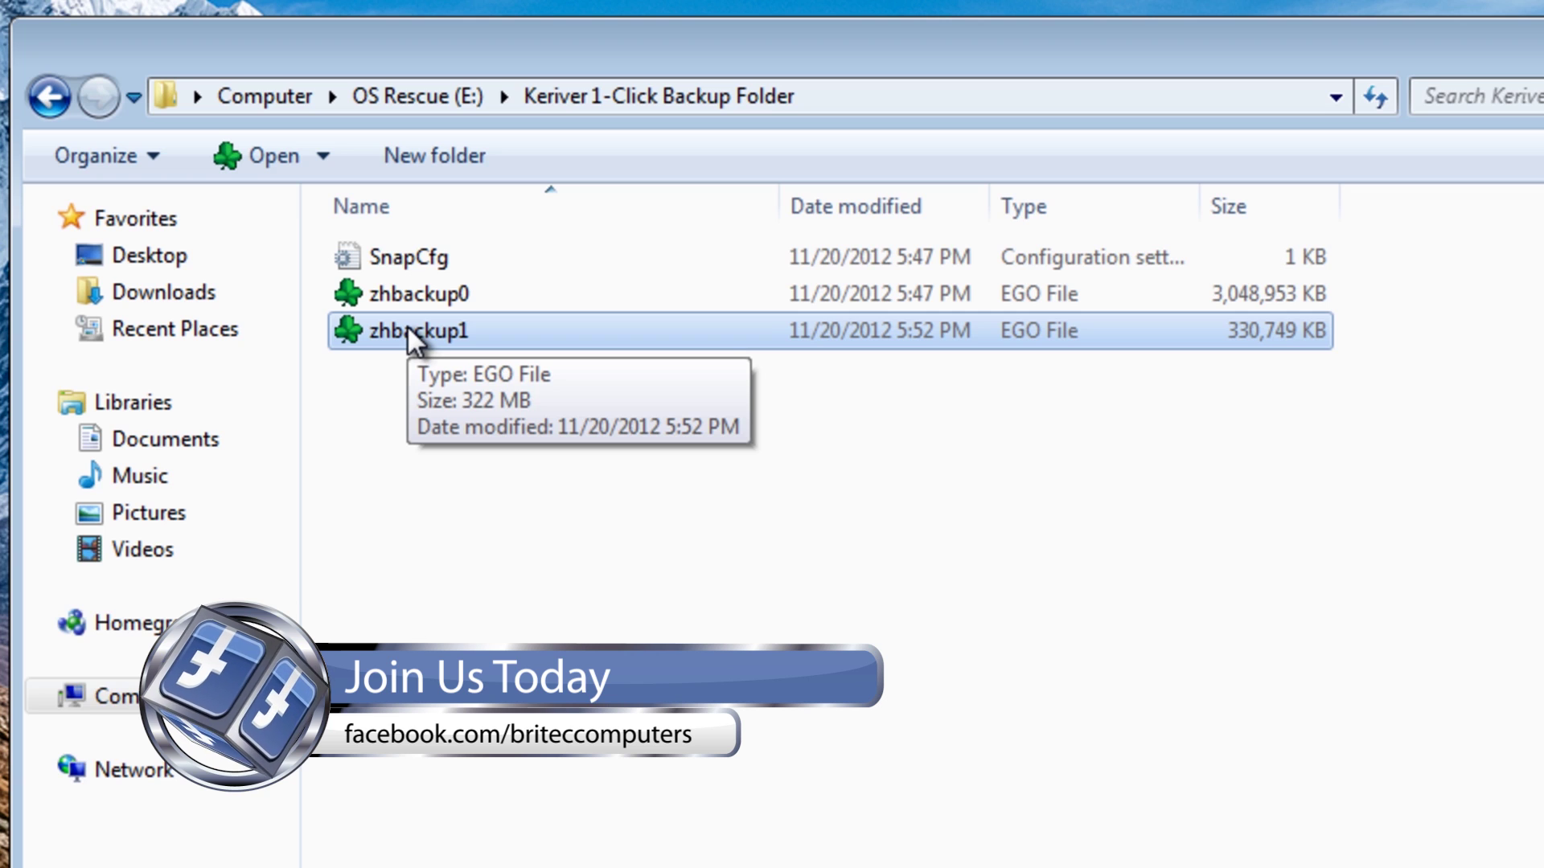